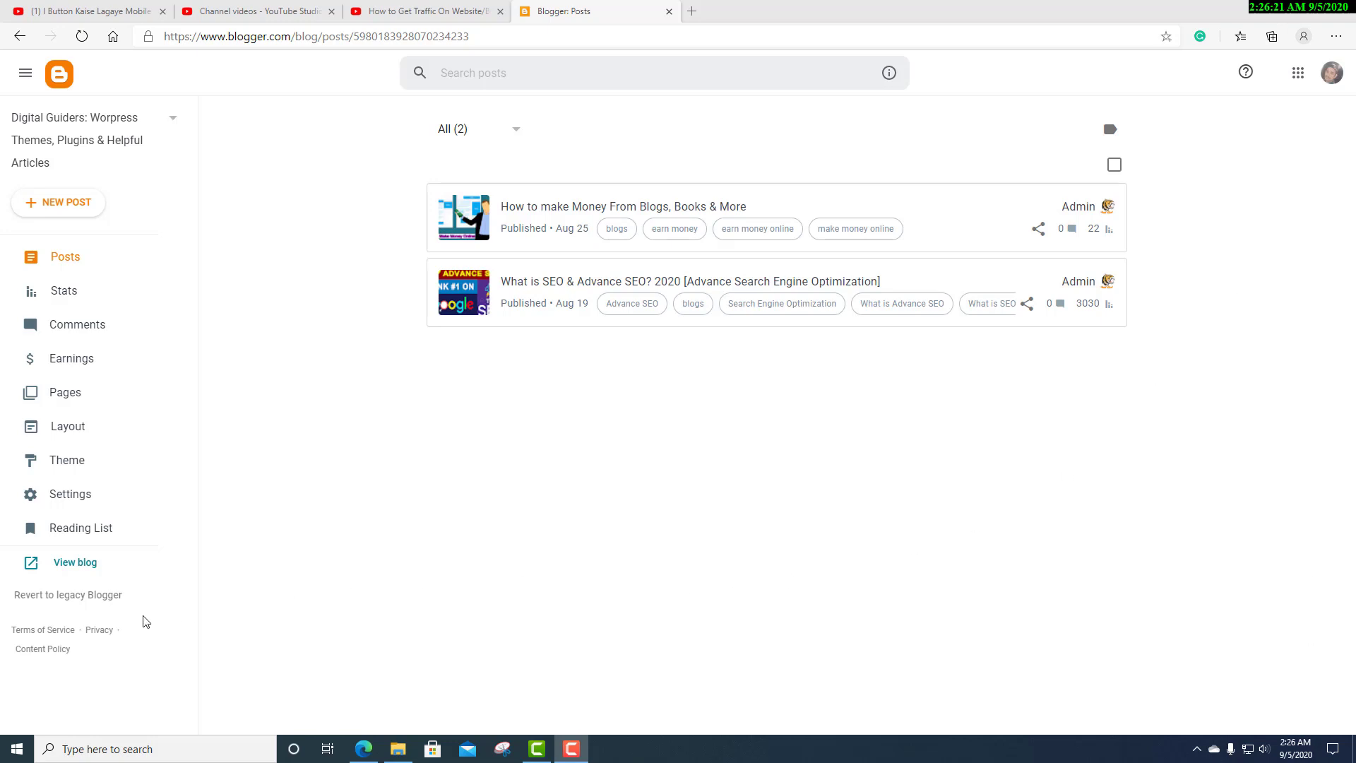
# Open the published Digital Guiders blog from the posts overview.
pyautogui.click(65, 565)
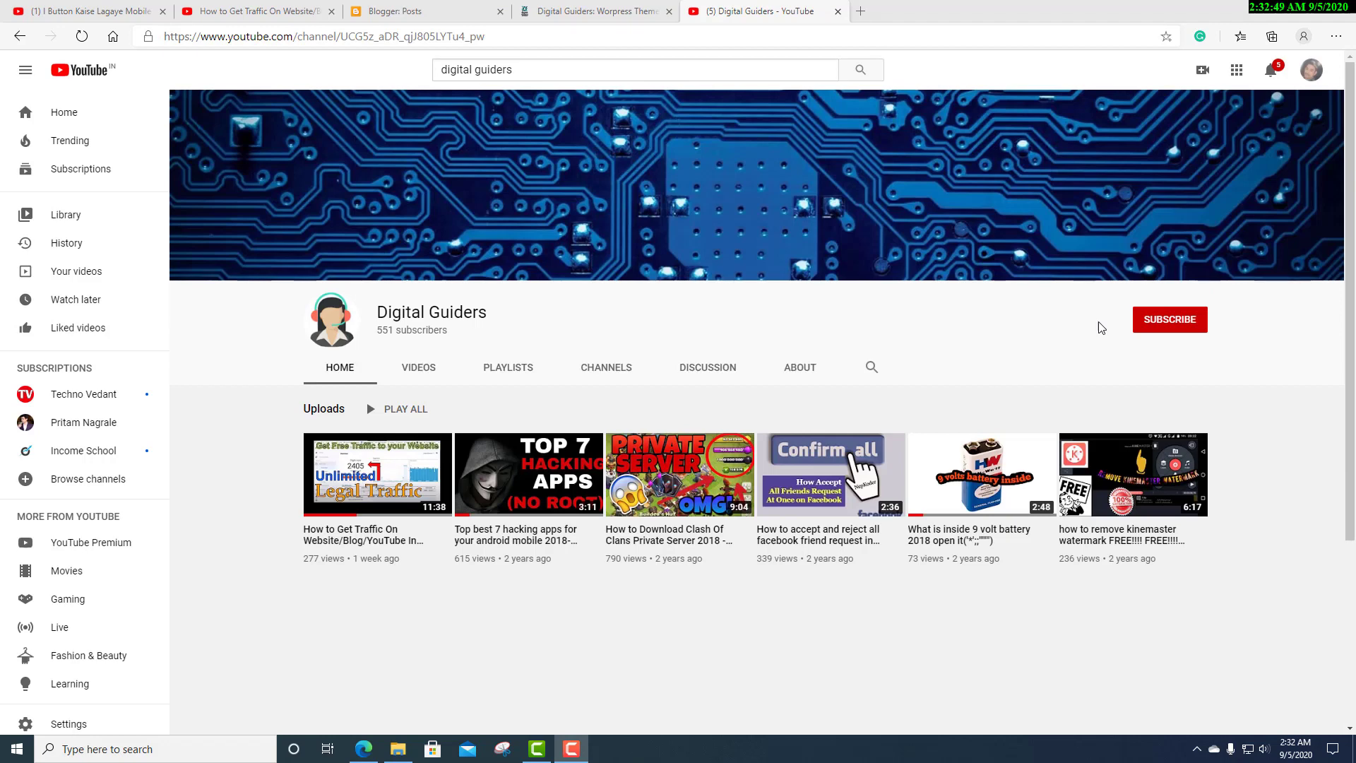
# Subscribe to the Digital Guiders YouTube channel and set its notifications to All.
pyautogui.click(1164, 327)
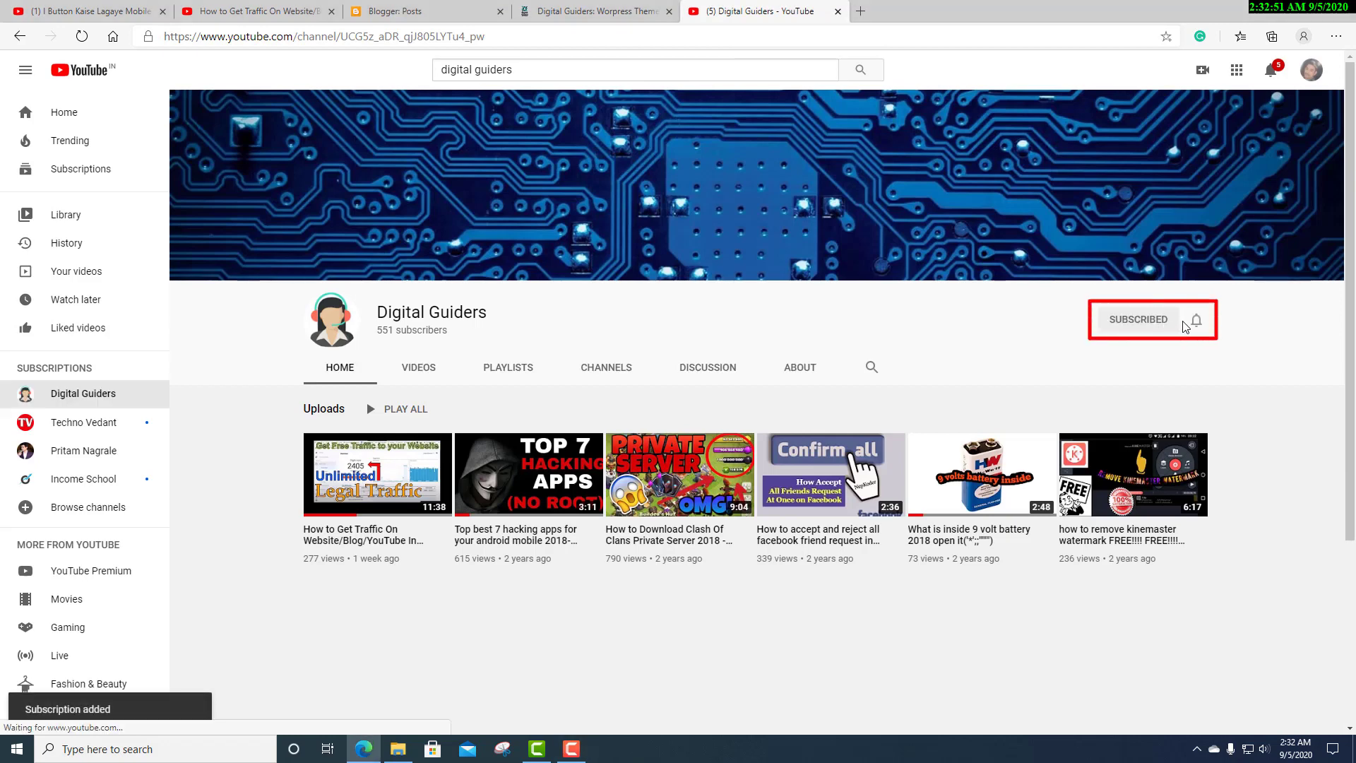
pyautogui.click(1194, 320)
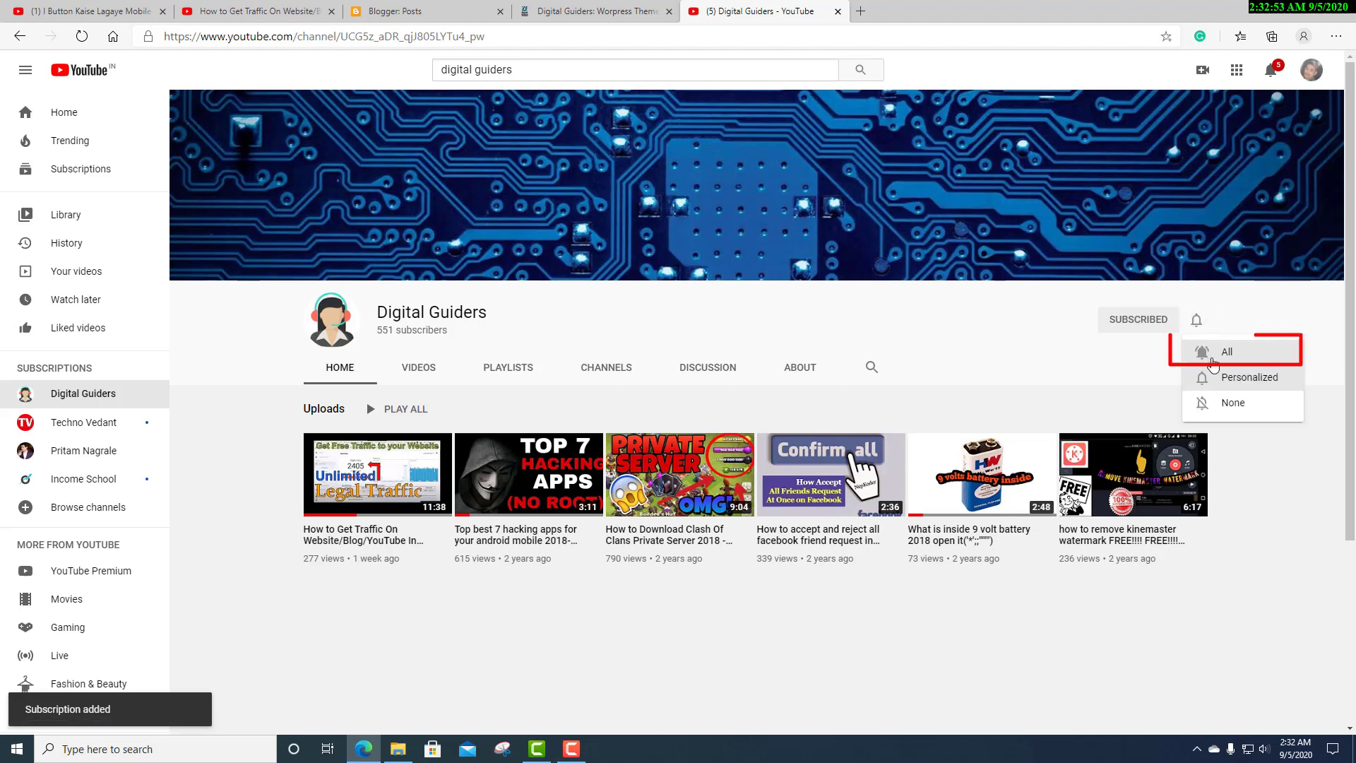
pyautogui.click(1209, 352)
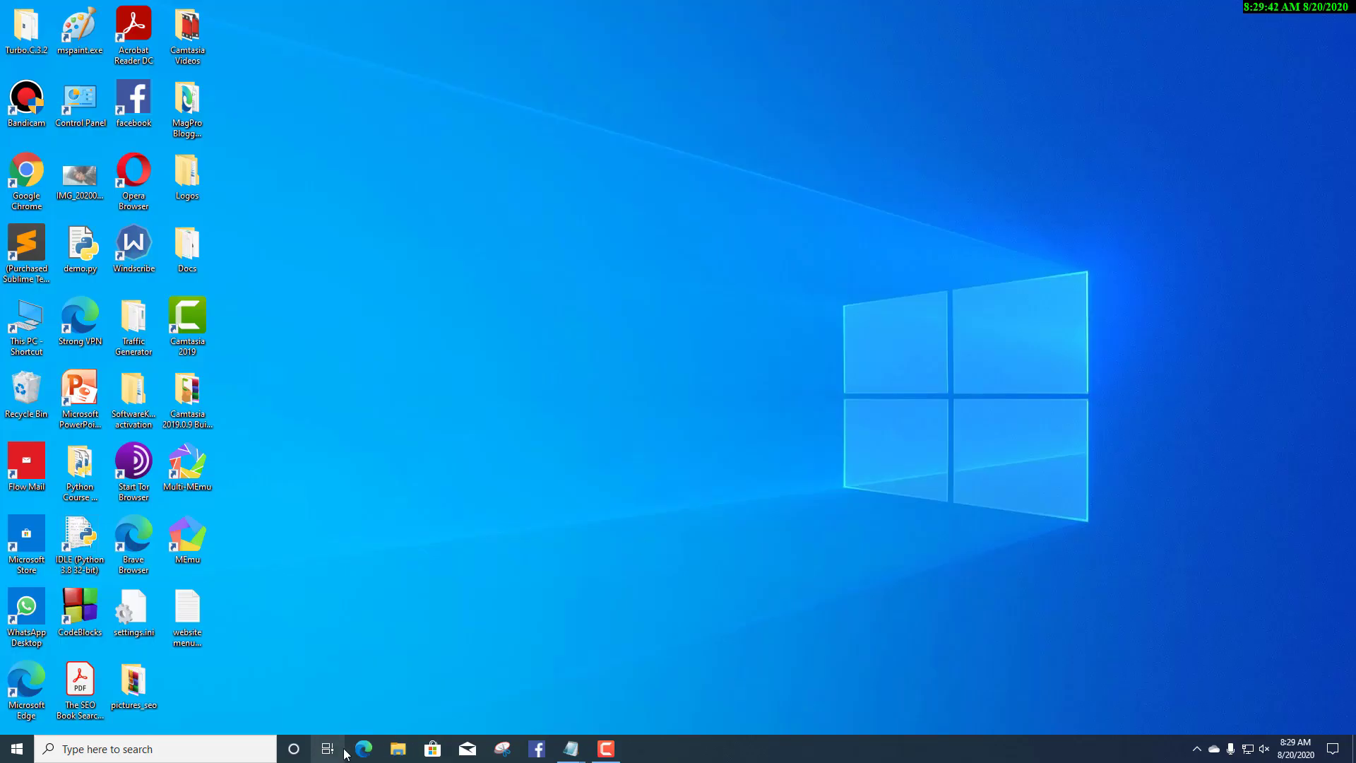
# Open Microsoft Edge.
pyautogui.click(360, 754)
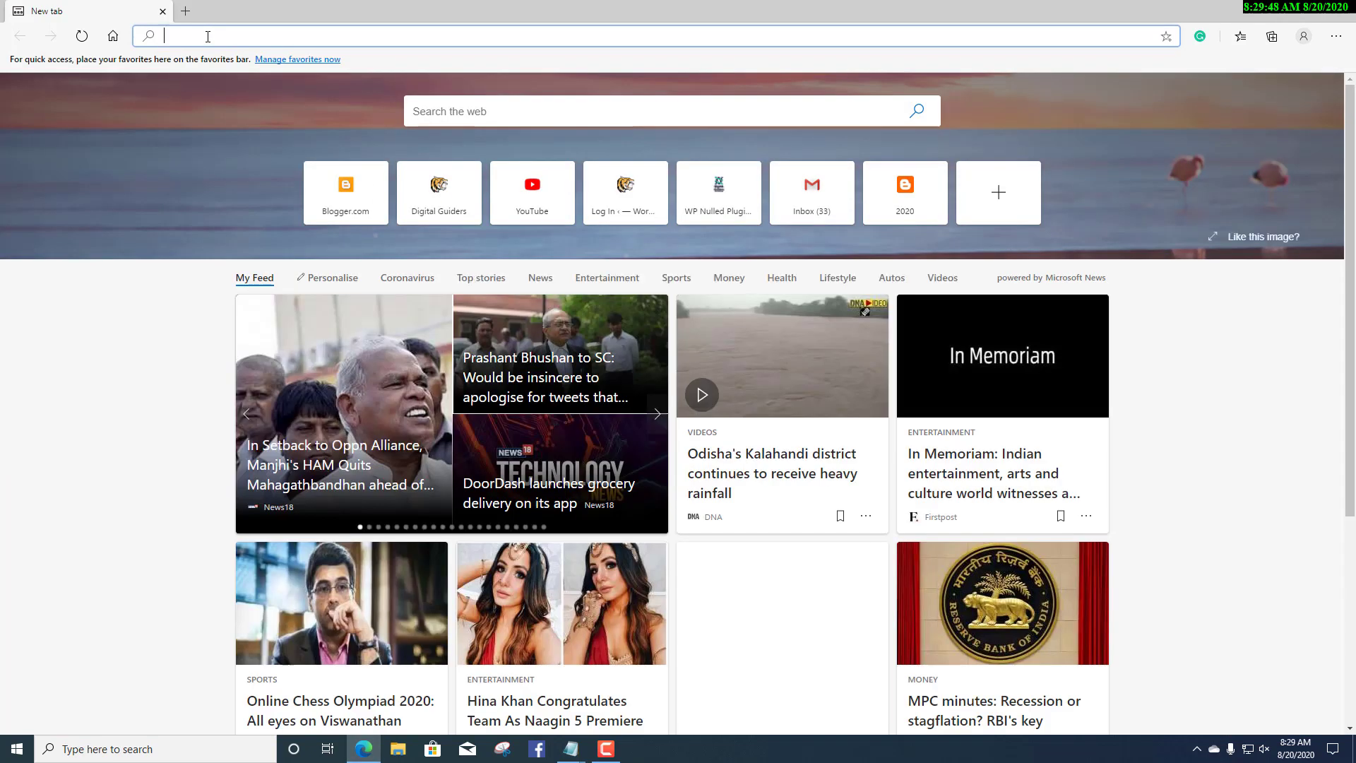
pyautogui.write('BLOGG')
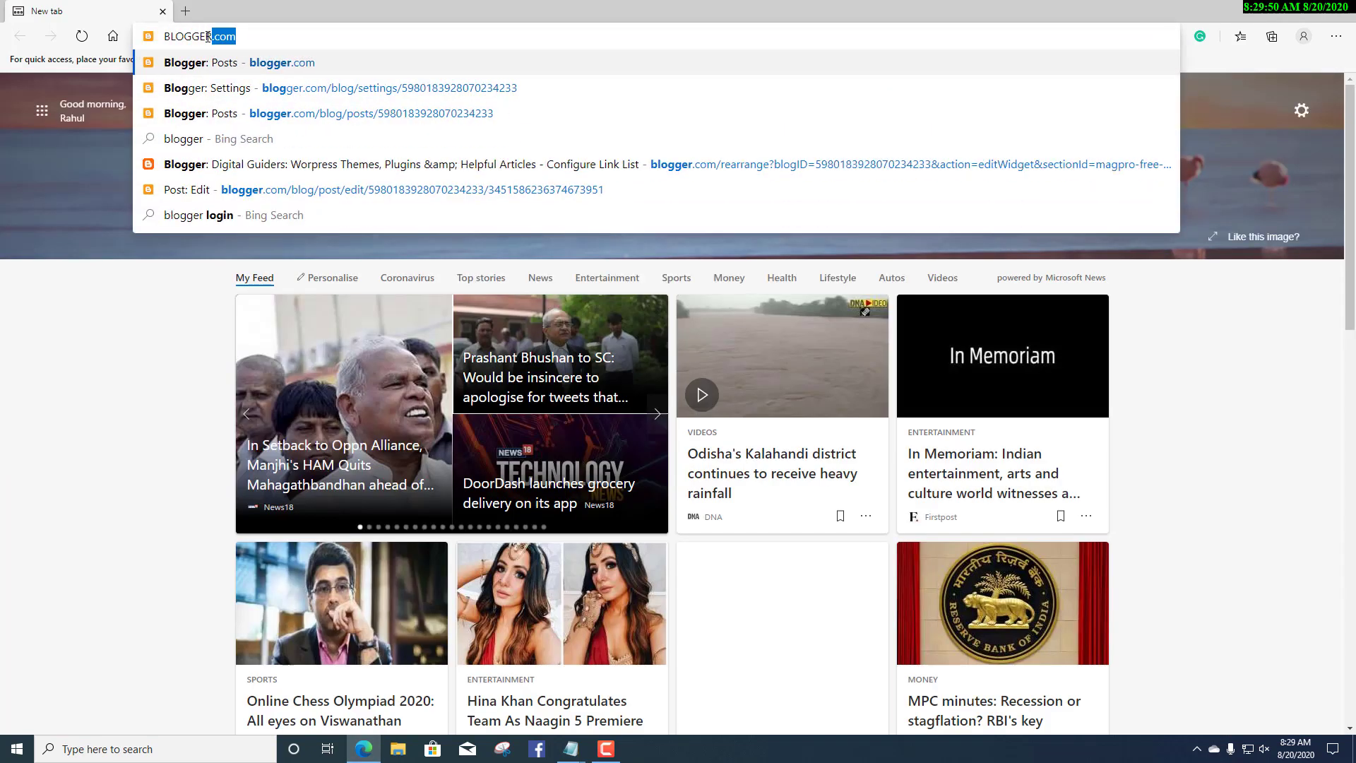
pyautogui.press('BackSpace')
pyautogui.press('BackSpace')
pyautogui.press('BackSpace')
pyautogui.press('BackSpace')
pyautogui.press('BackSpace')
pyautogui.press('BackSpace')
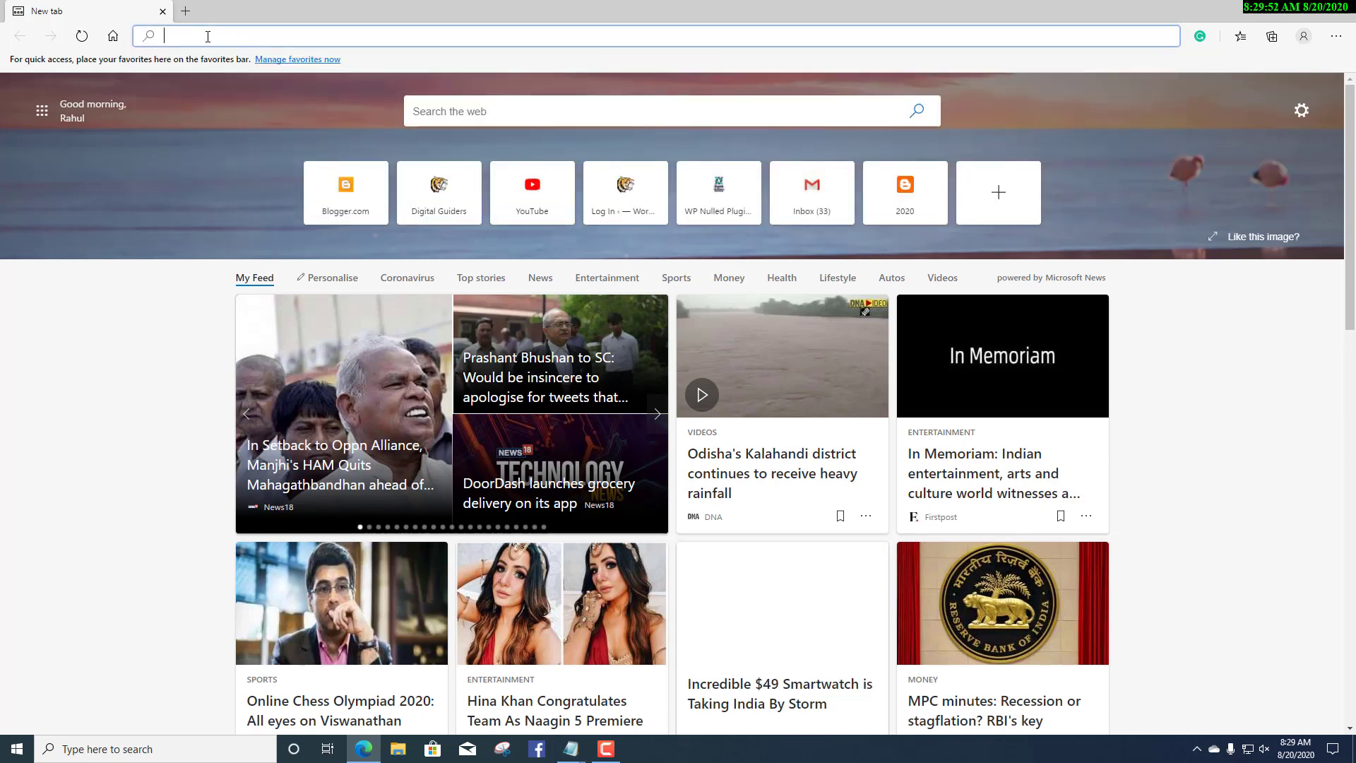
# Load blogspot.com in the browser.
pyautogui.write('blogspot.com')
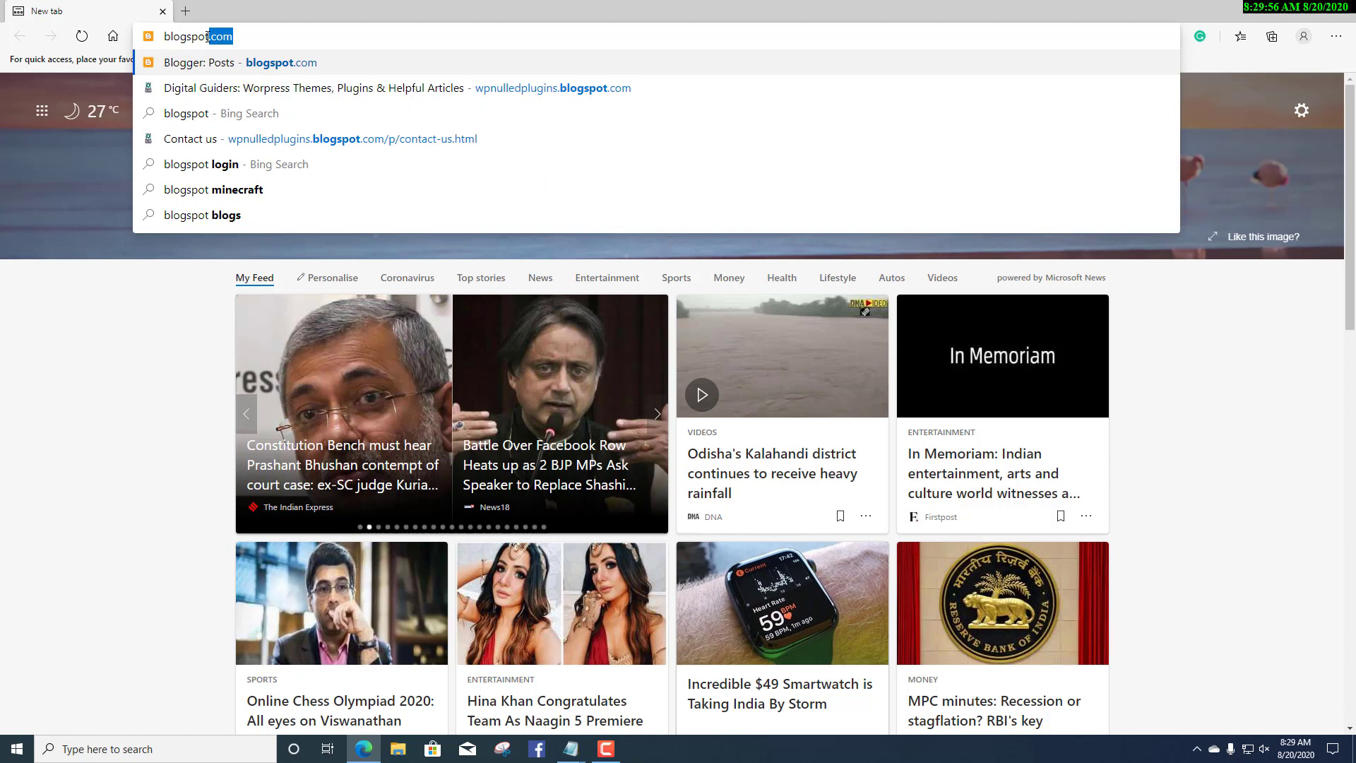
pyautogui.press('Return')
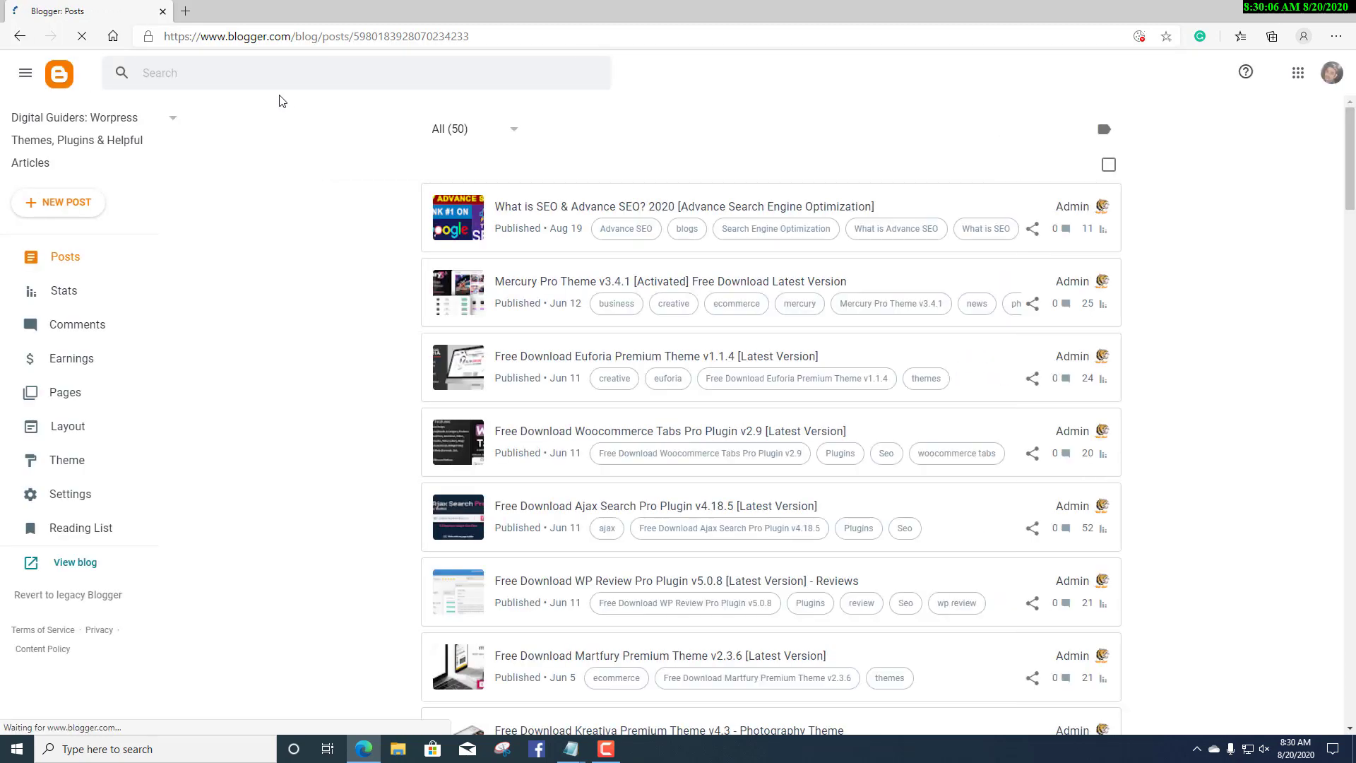
pyautogui.click(60, 479)
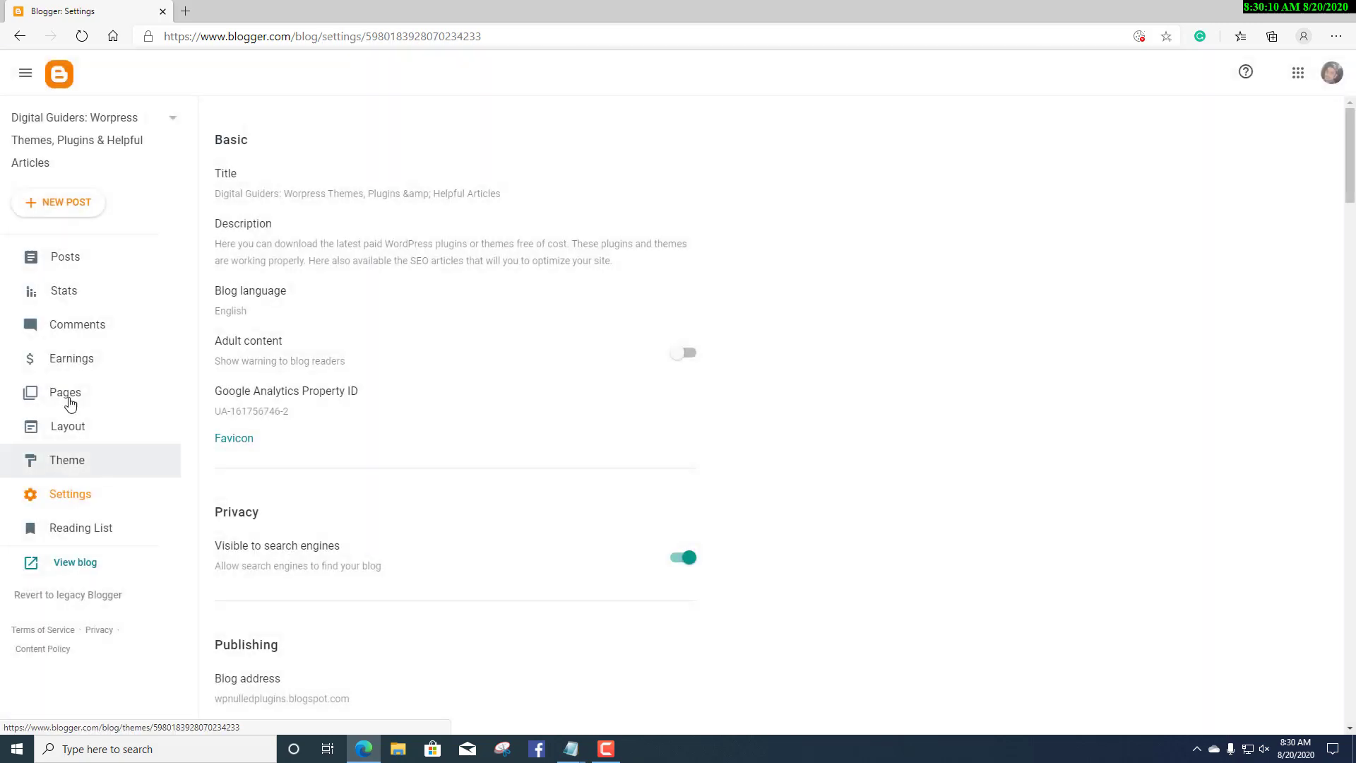
pyautogui.moveTo(1350, 161); pyautogui.dragTo(1192, 217)
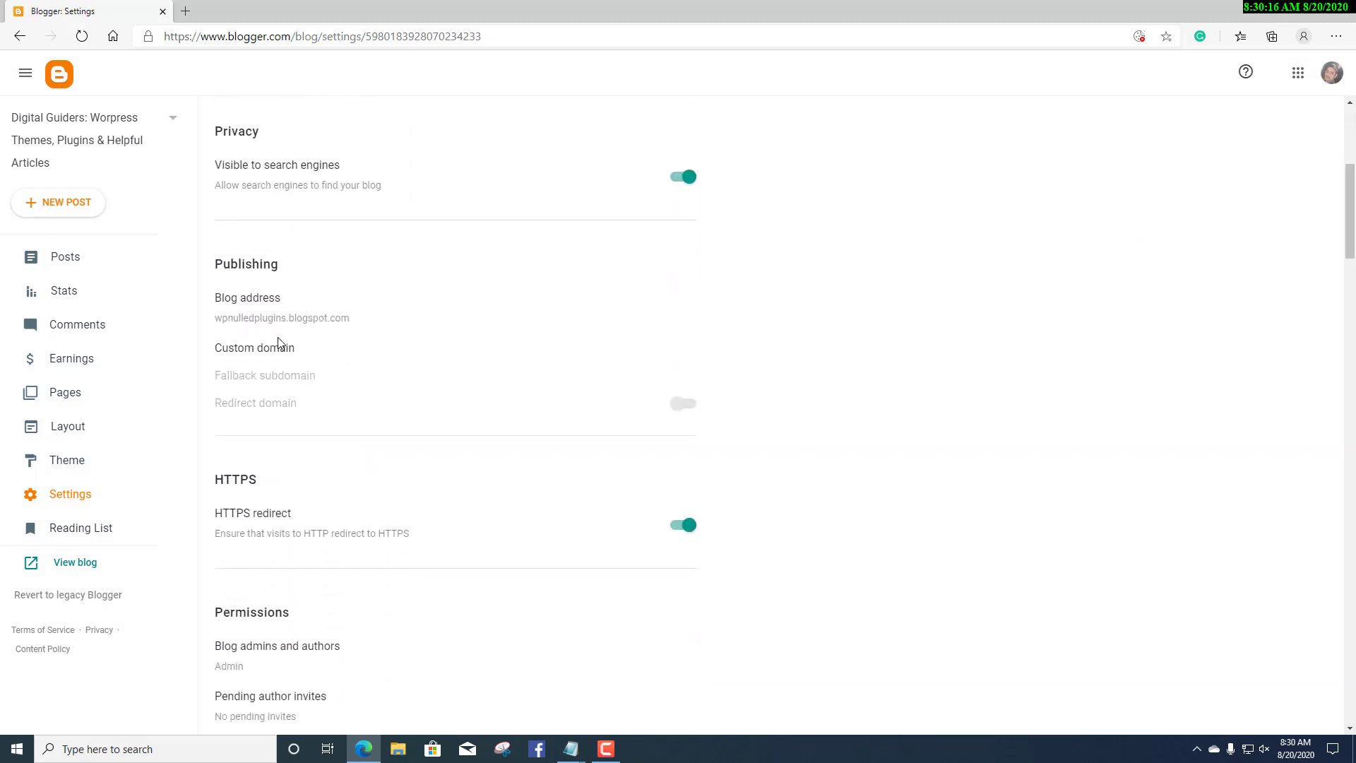
pyautogui.click(271, 362)
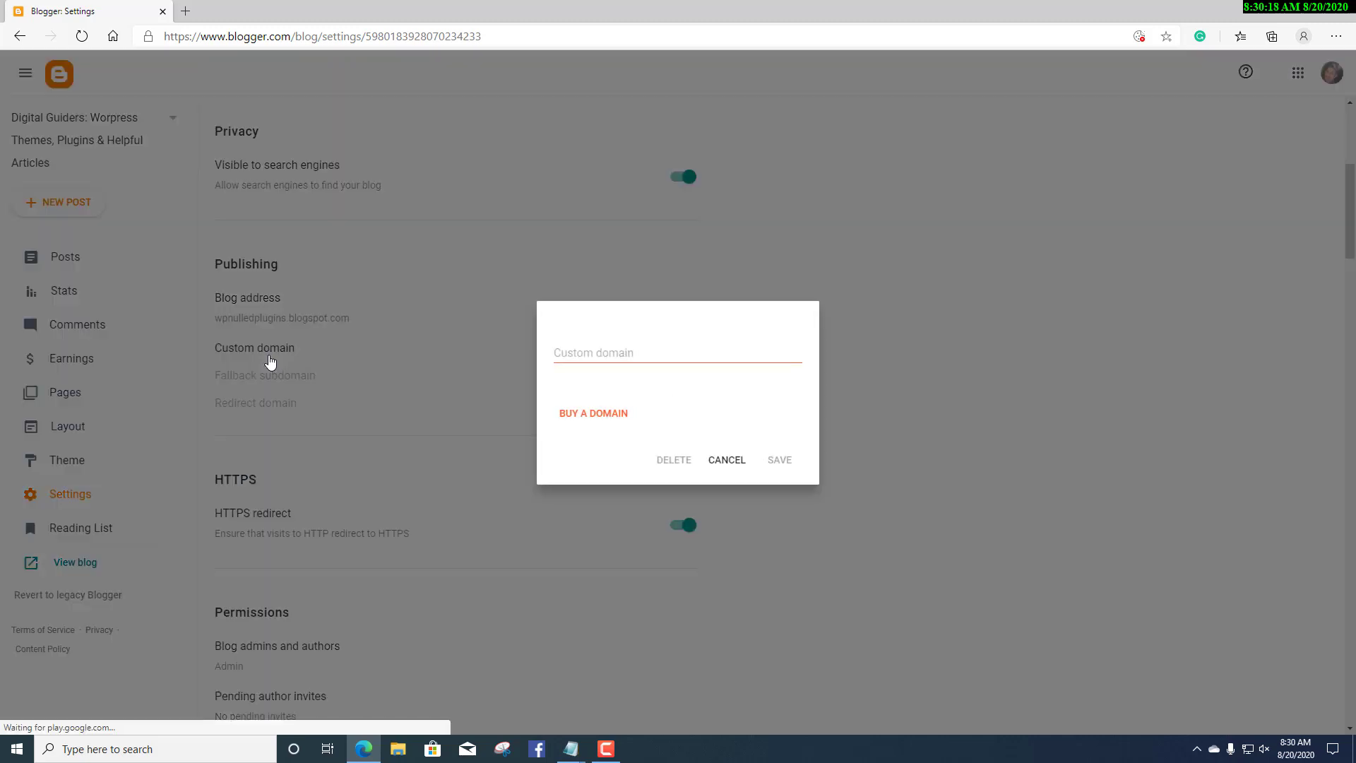
pyautogui.click(653, 354)
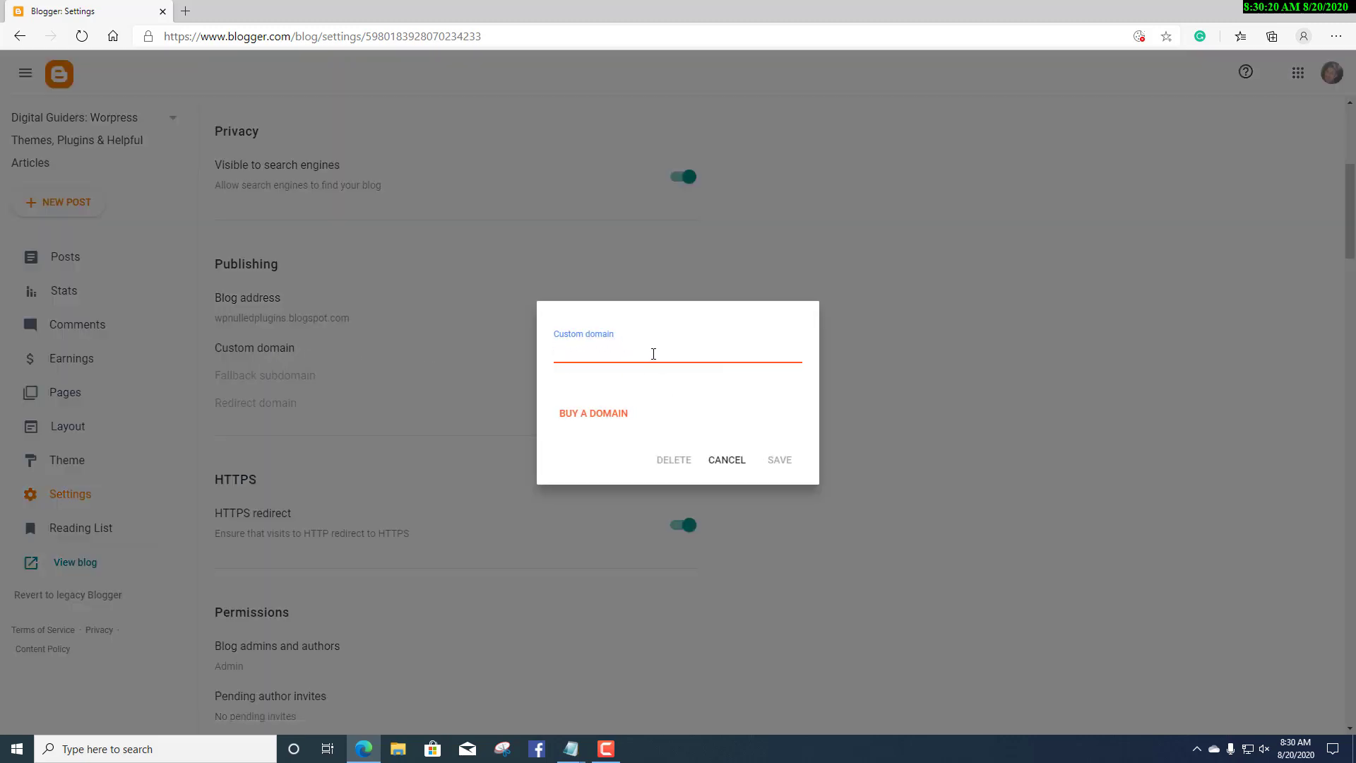
pyautogui.write('w')
pyautogui.write('ww.digitalguiders.co.in')
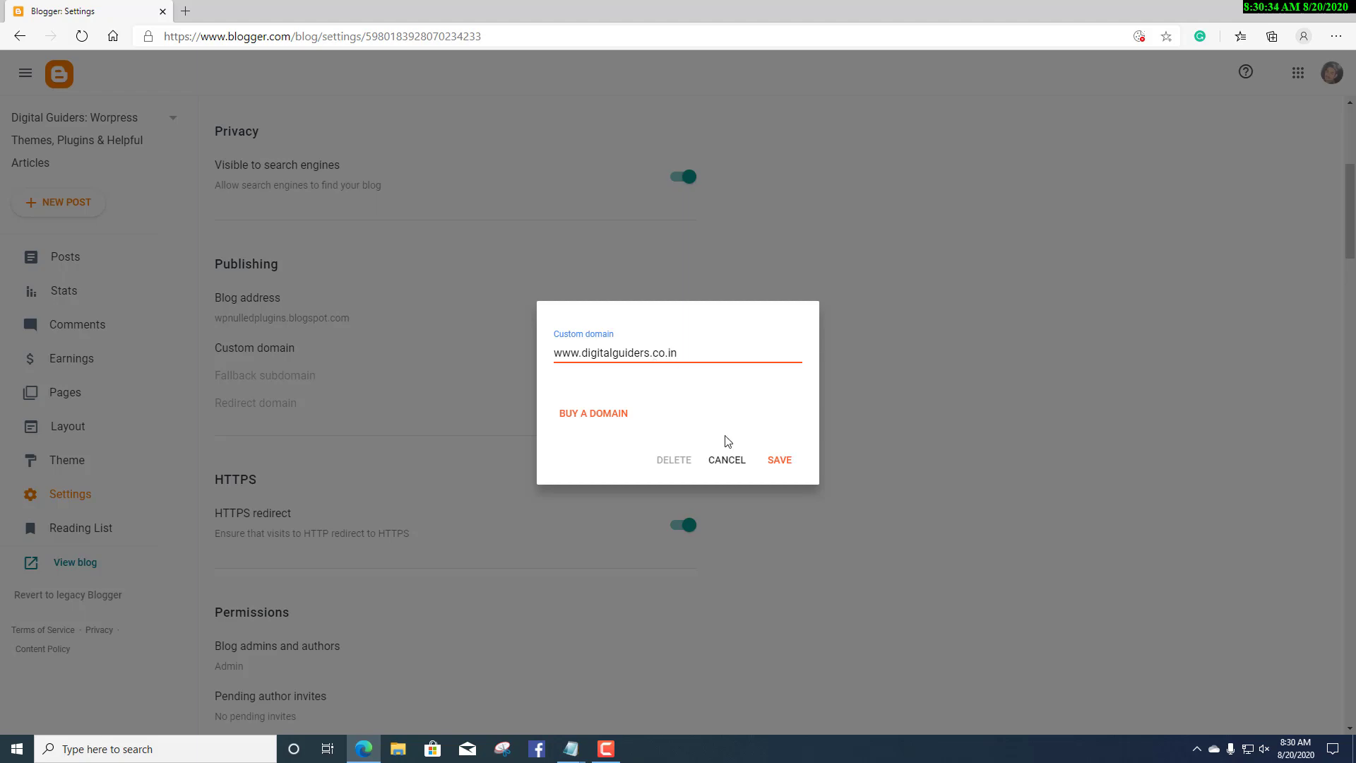
pyautogui.click(779, 463)
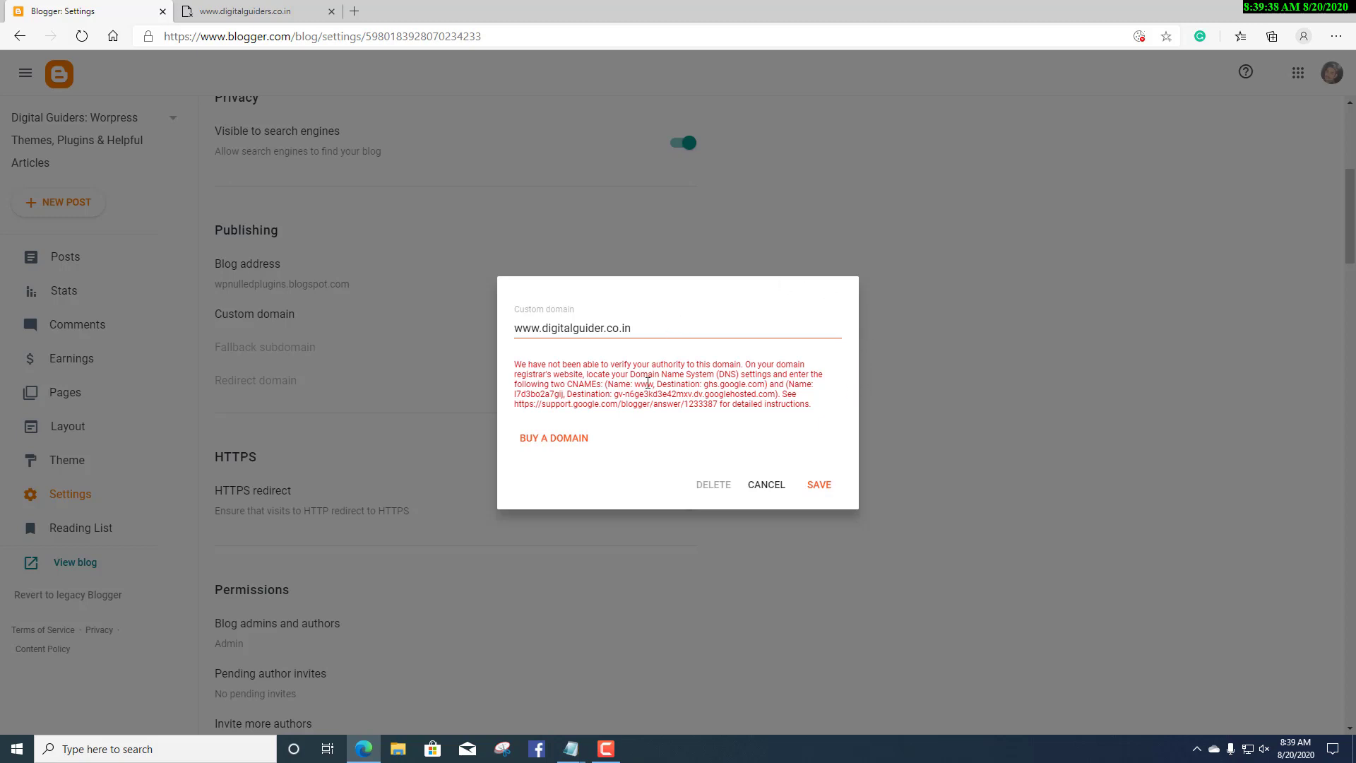
# Copy the first CNAME name, www, from the custom domain verification message.
pyautogui.moveTo(649, 383); pyautogui.dragTo(654, 382)
pyautogui.rightClick(651, 383)
pyautogui.click(673, 401)
pyautogui.click(351, 11)
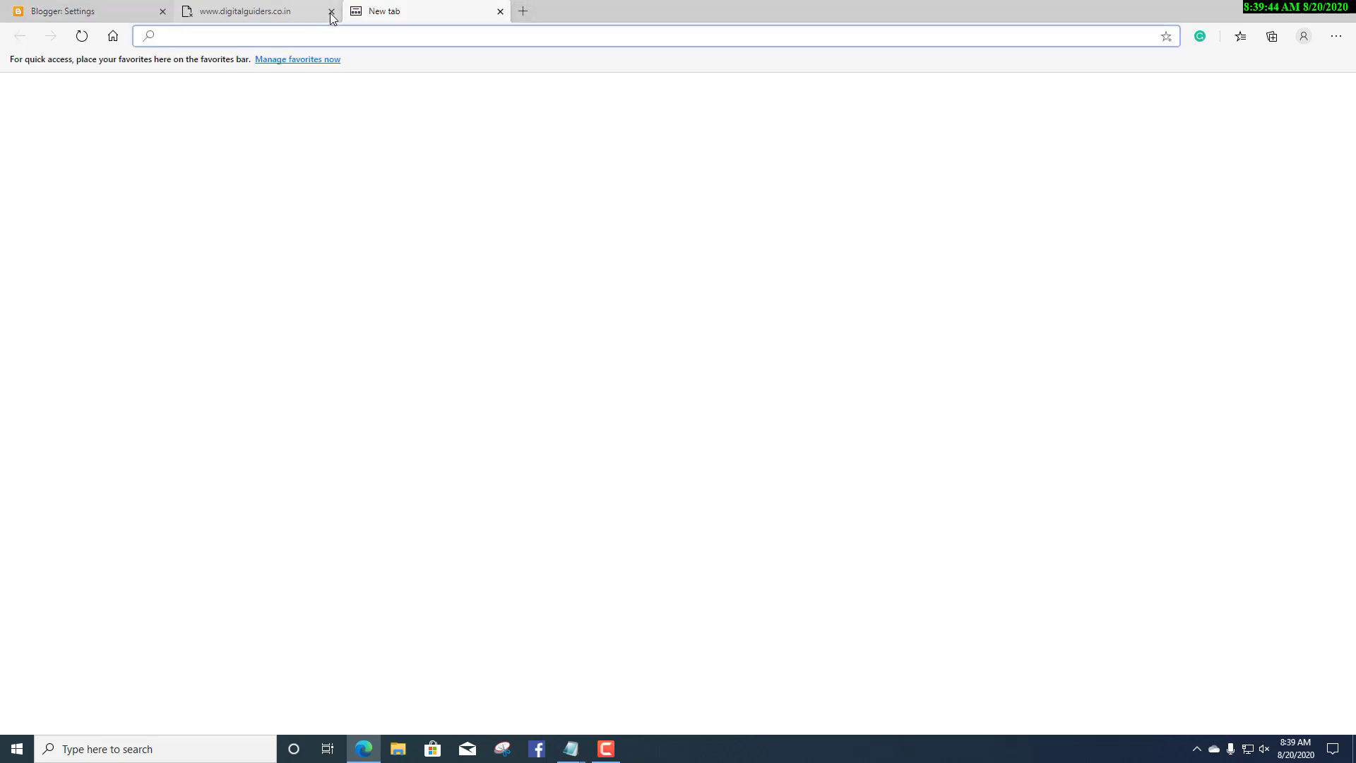
pyautogui.click(331, 11)
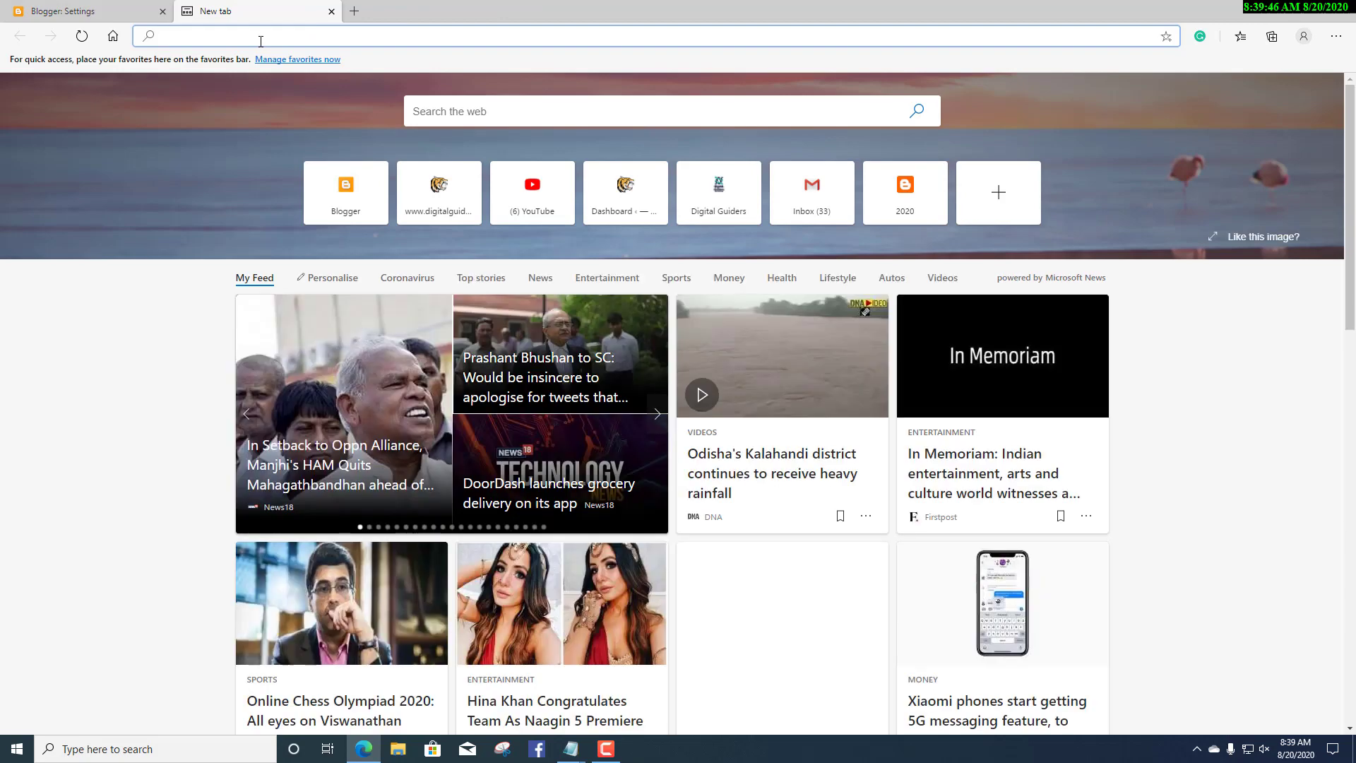
pyautogui.write('godaddy')
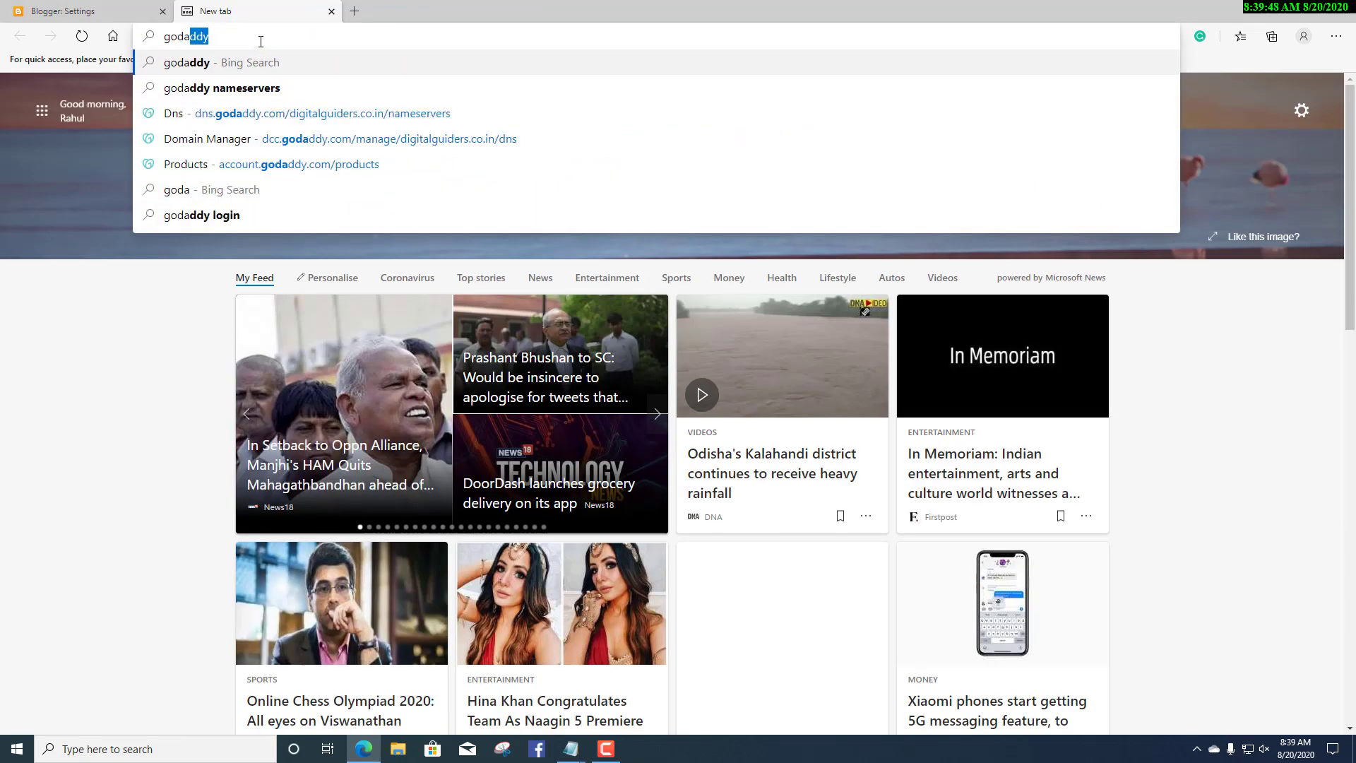
pyautogui.press('Return')
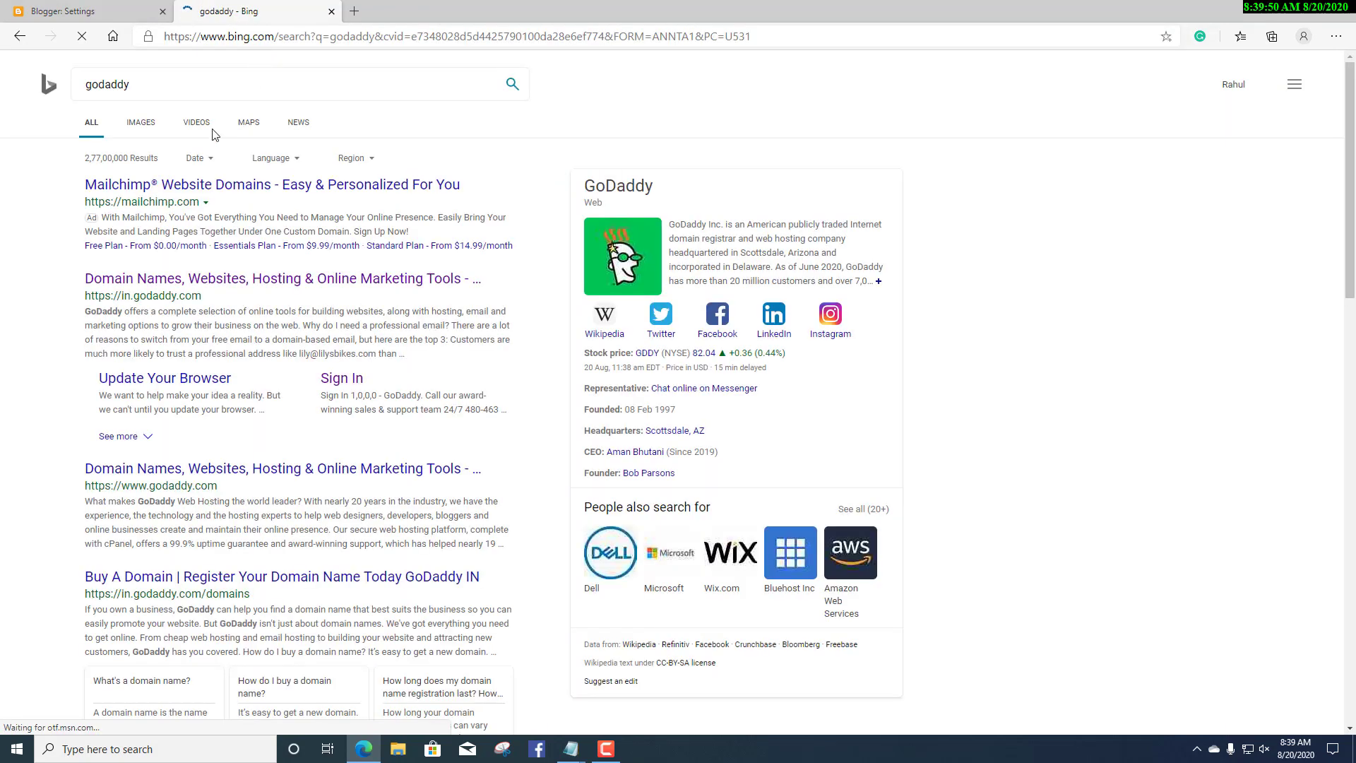
pyautogui.click(136, 277)
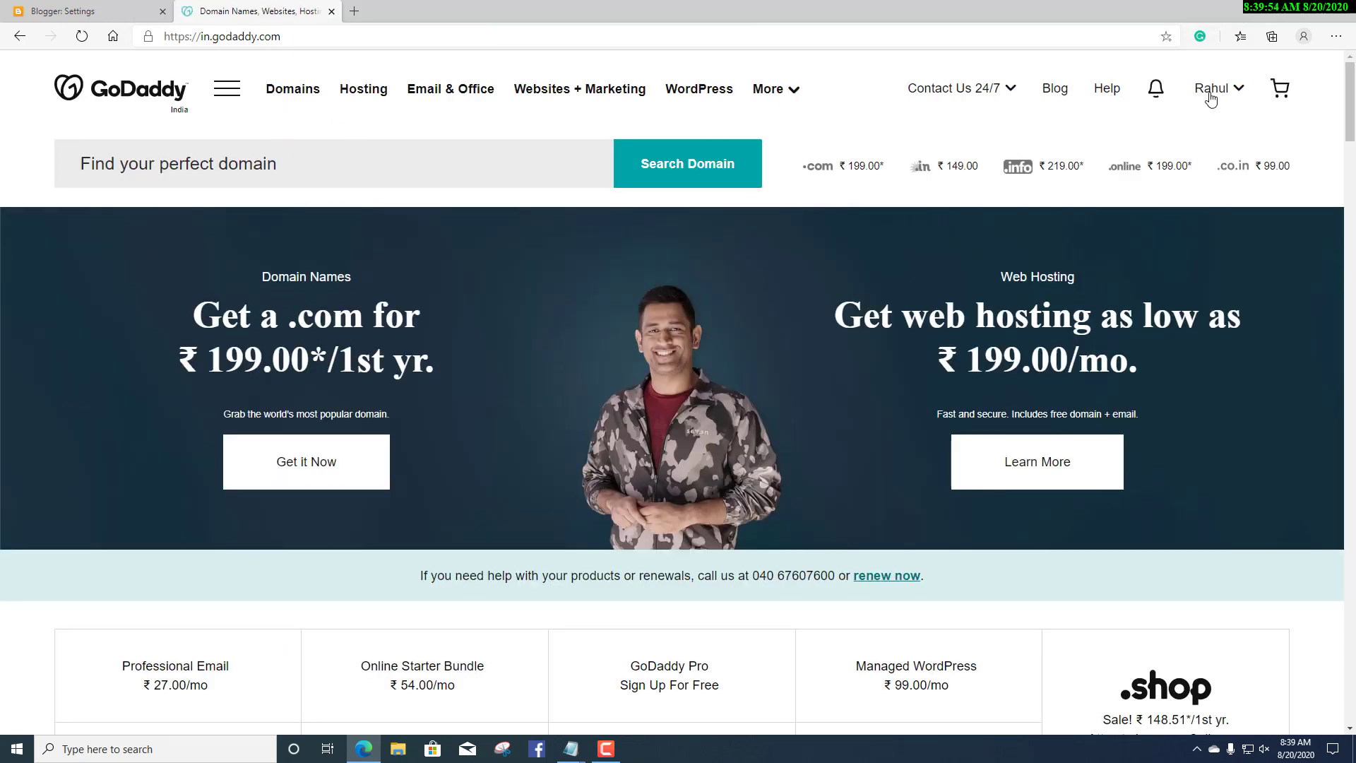
# Go to the account's products and open DNS management for the digitalguiders.co.in domain.
pyautogui.click(1212, 97)
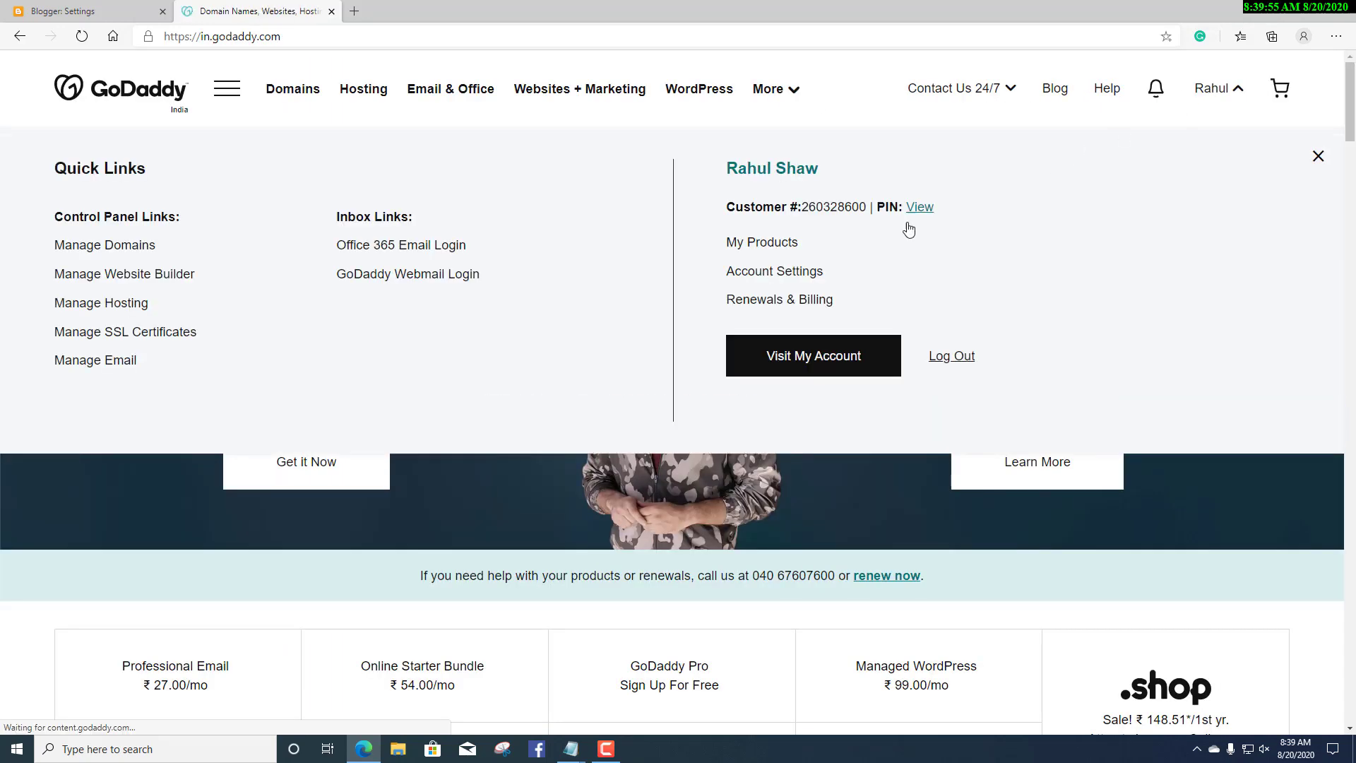
pyautogui.click(783, 346)
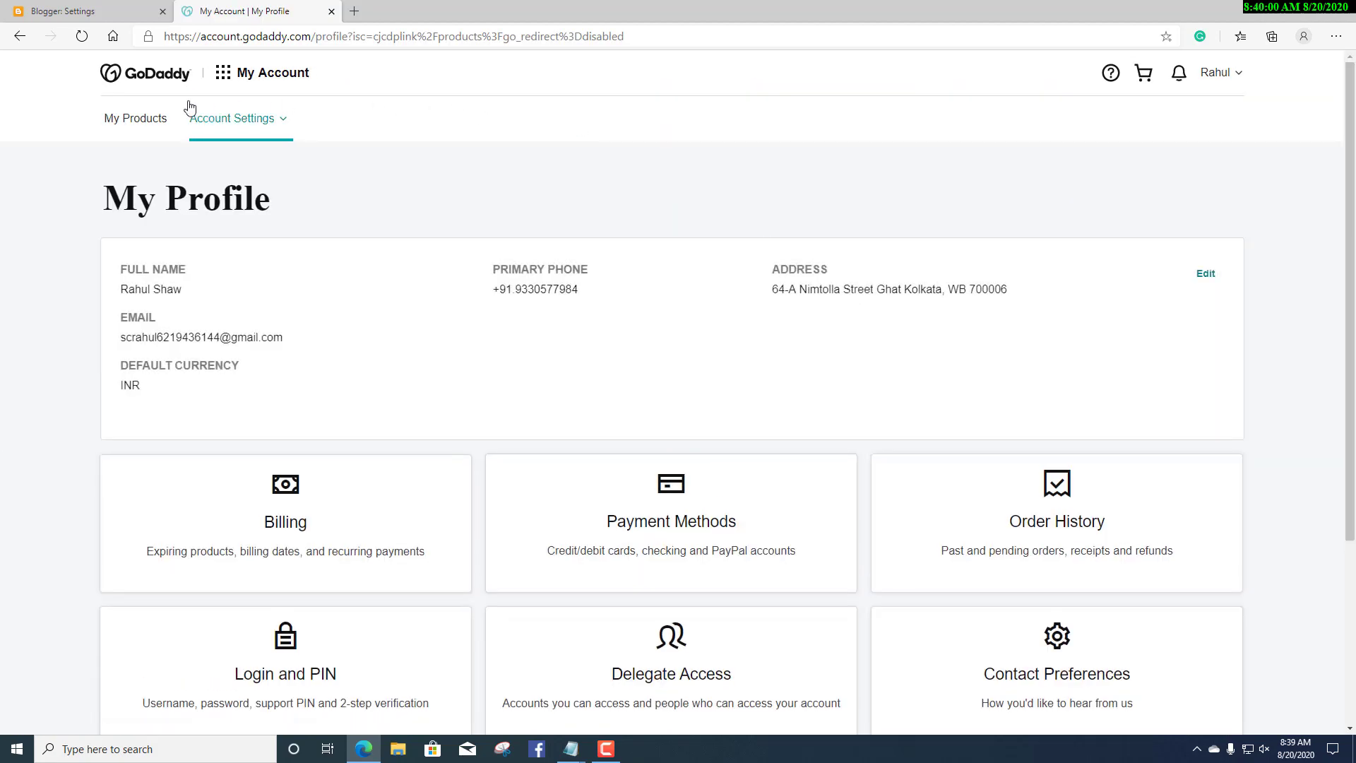
pyautogui.click(135, 119)
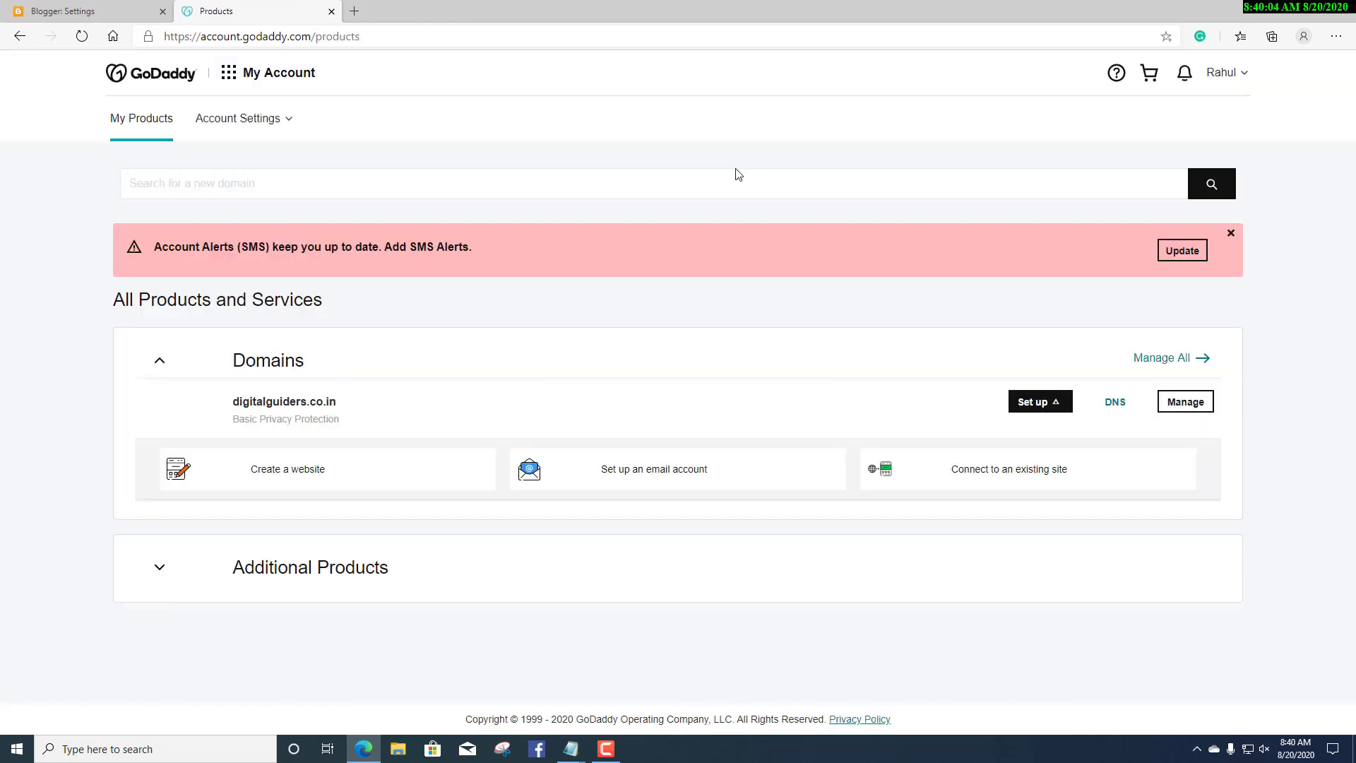
pyautogui.click(1110, 401)
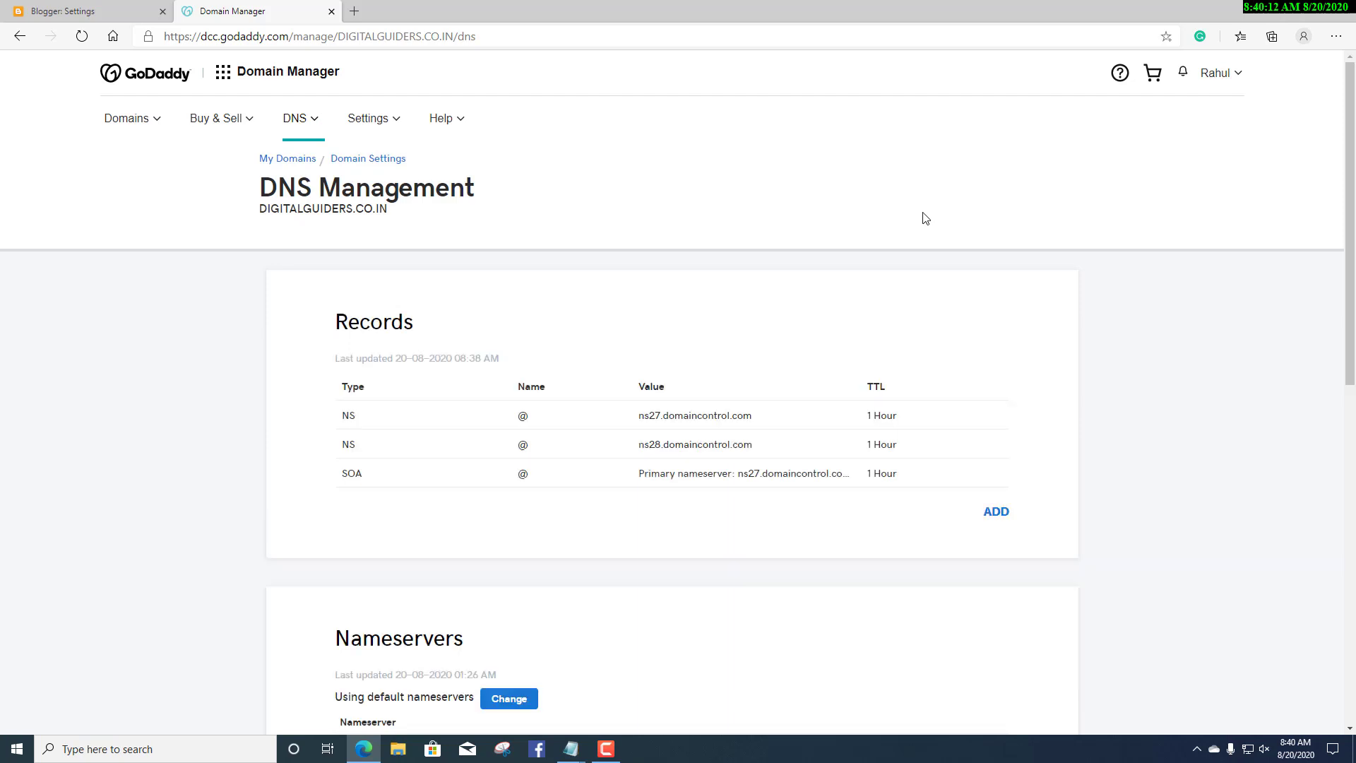
# Start a new DNS record of type CNAME and enter www as its host.
pyautogui.click(994, 512)
pyautogui.click(501, 553)
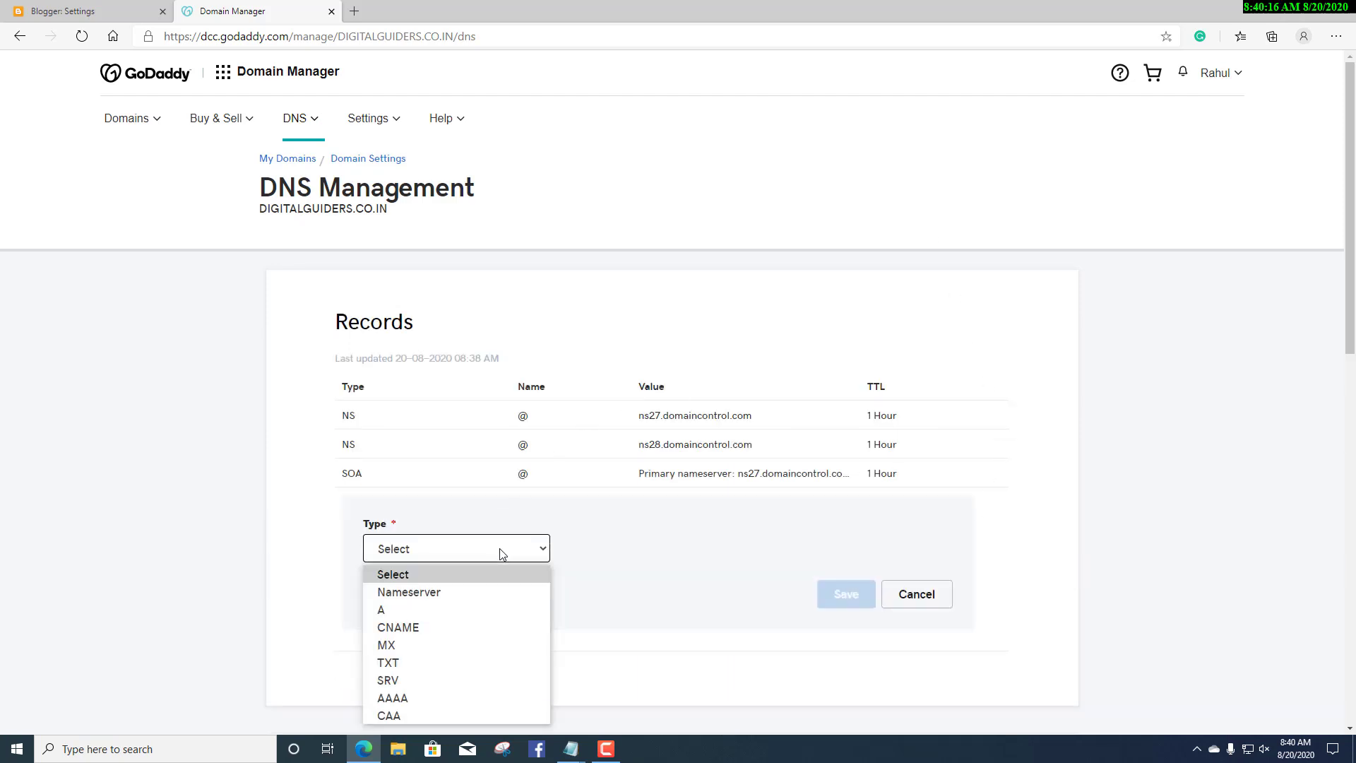
pyautogui.click(409, 629)
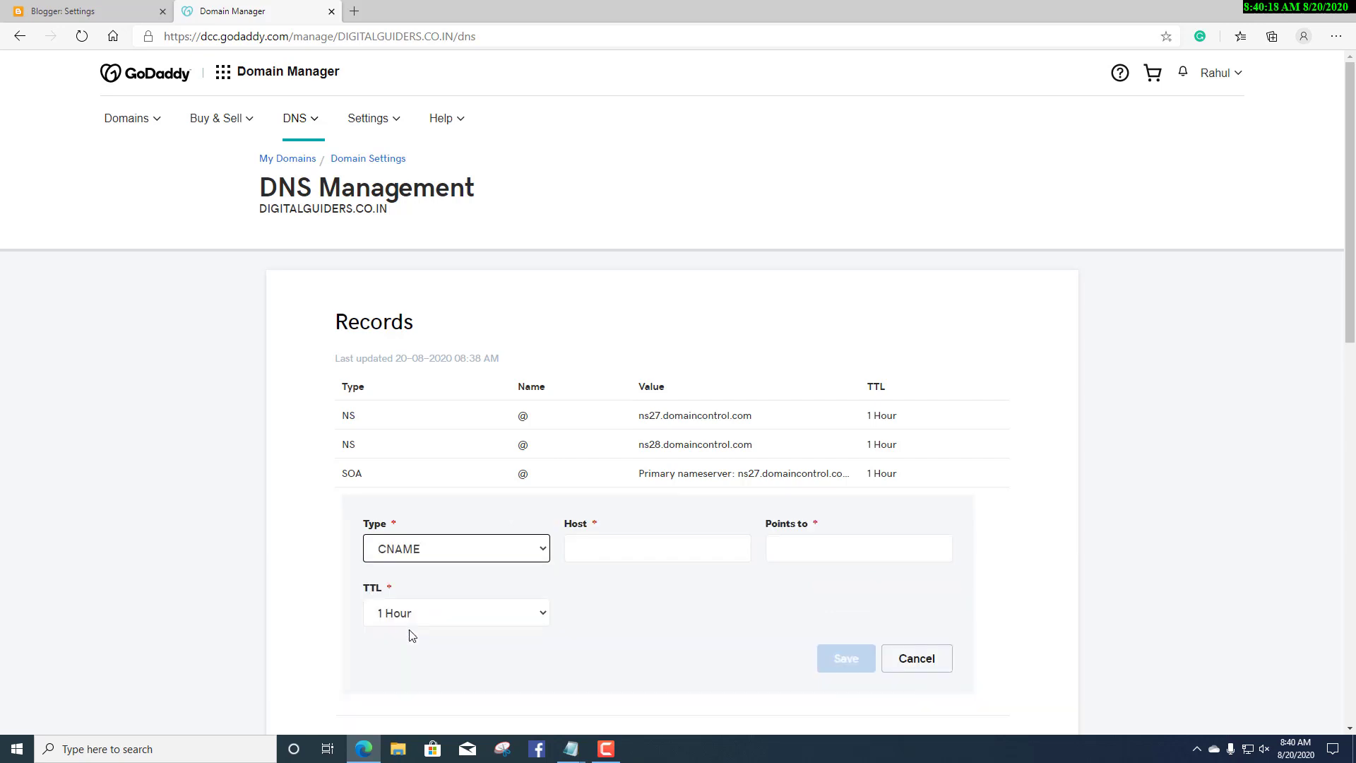
pyautogui.click(607, 561)
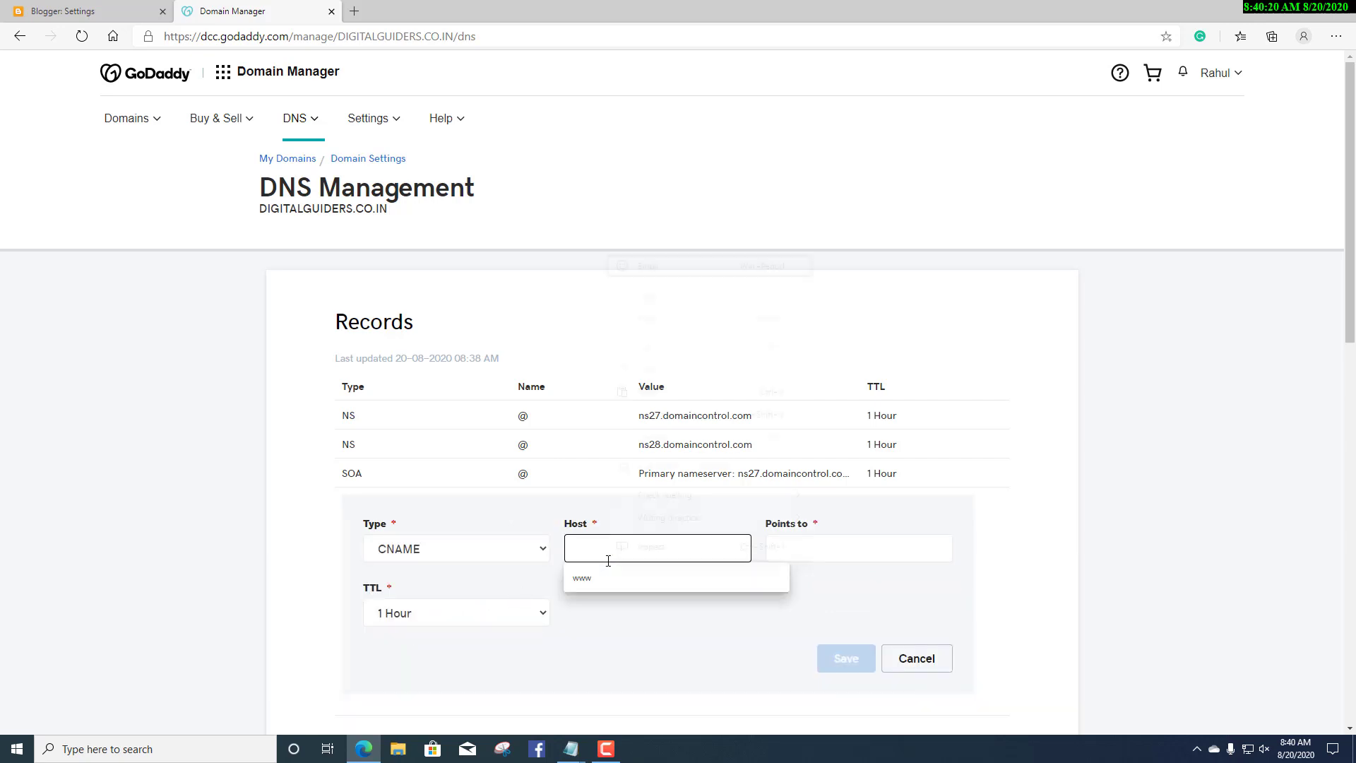
pyautogui.click(657, 416)
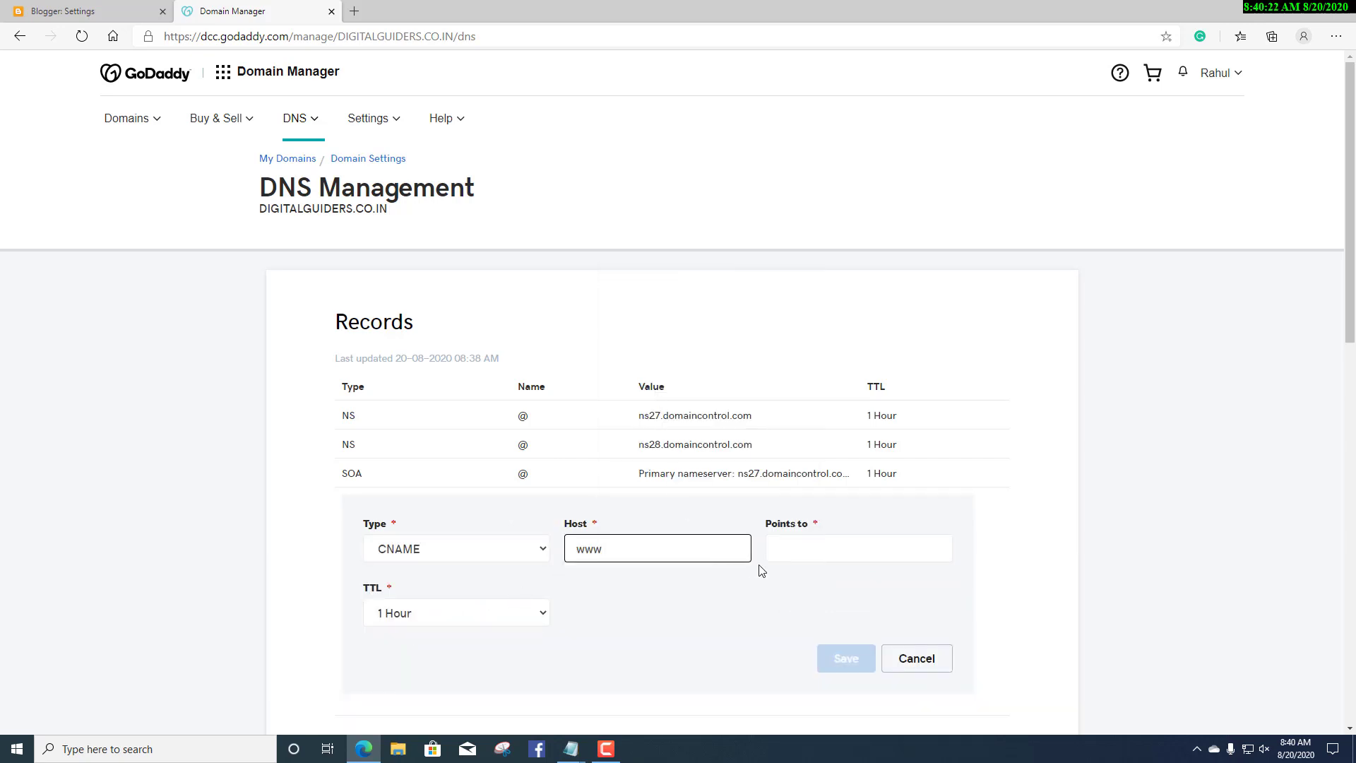
pyautogui.click(796, 554)
# Copy the destination ghs.google.com from the Blogger verification message into the CNAME record's Points to value and save the record.
pyautogui.click(115, 8)
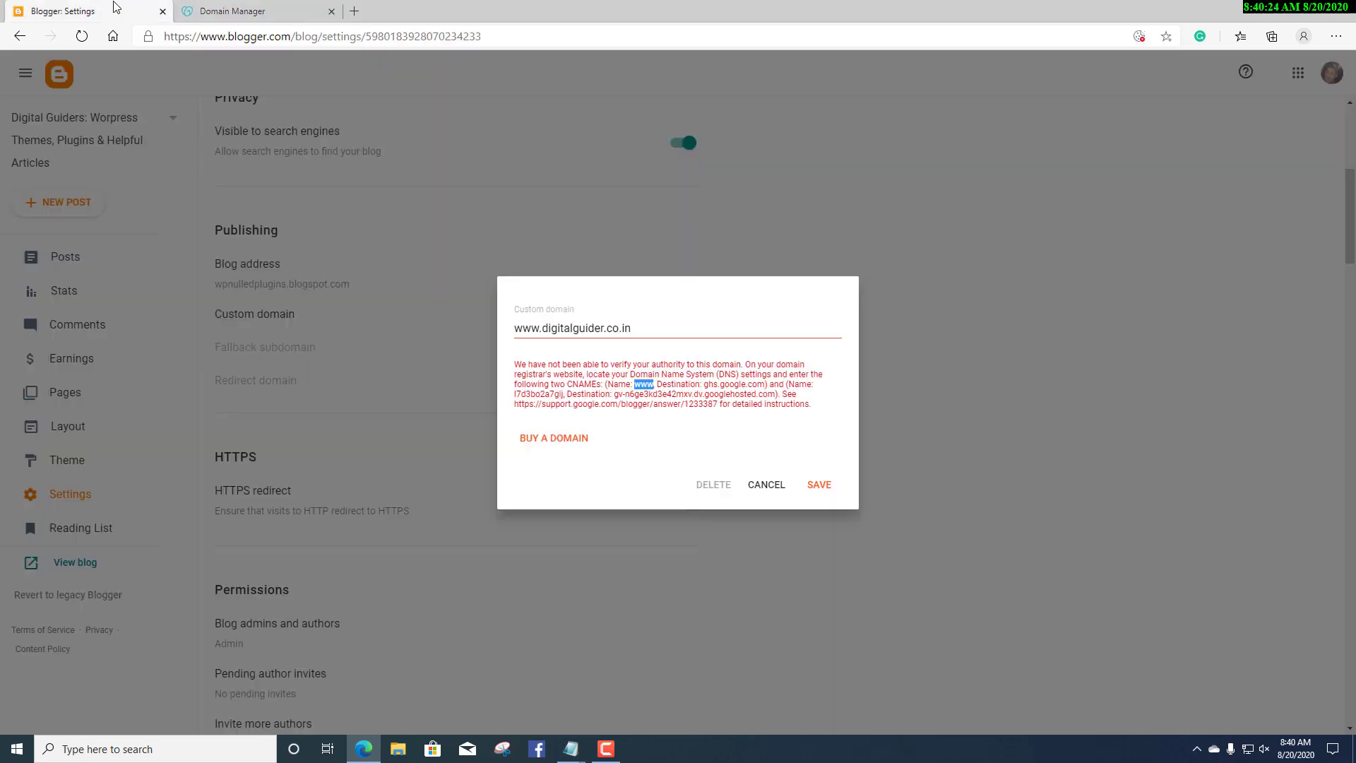
pyautogui.moveTo(703, 385); pyautogui.dragTo(759, 384)
pyautogui.rightClick(763, 385)
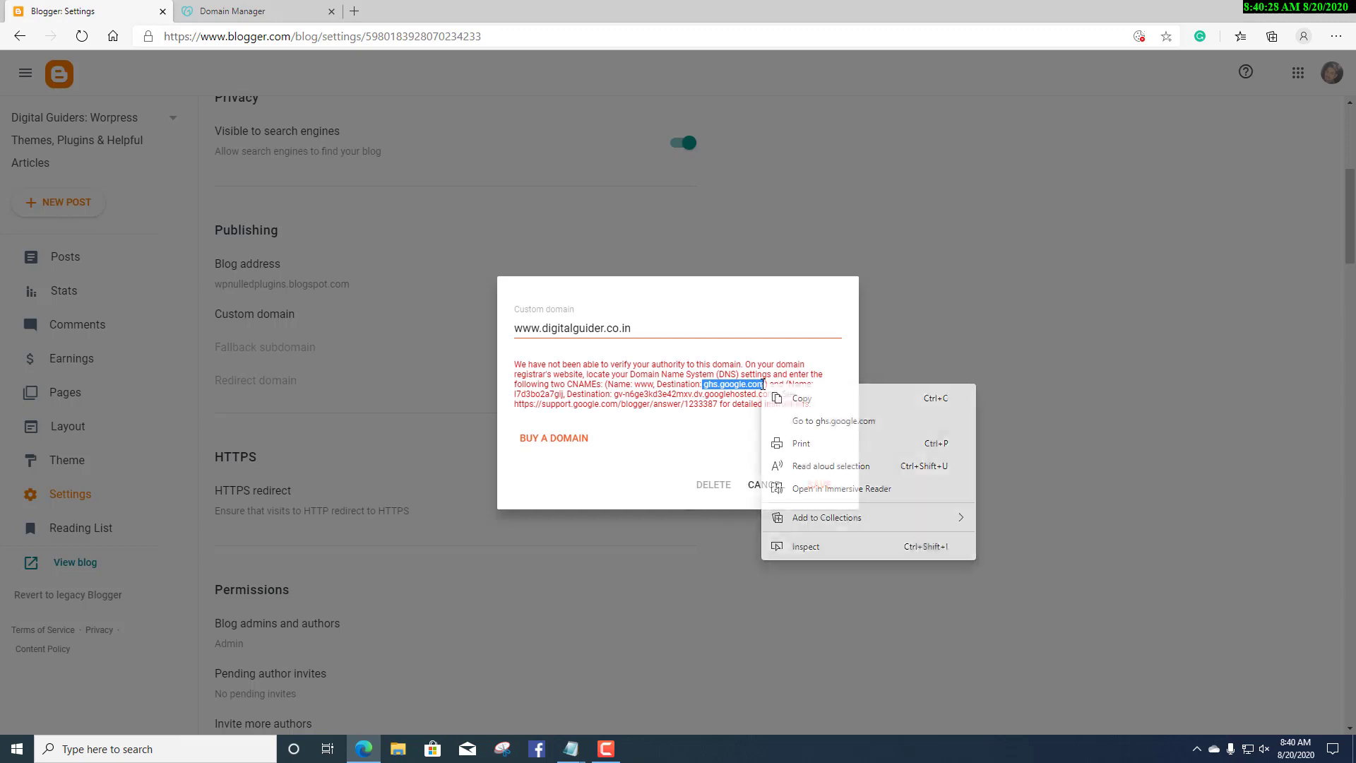
pyautogui.click(779, 397)
pyautogui.click(221, 8)
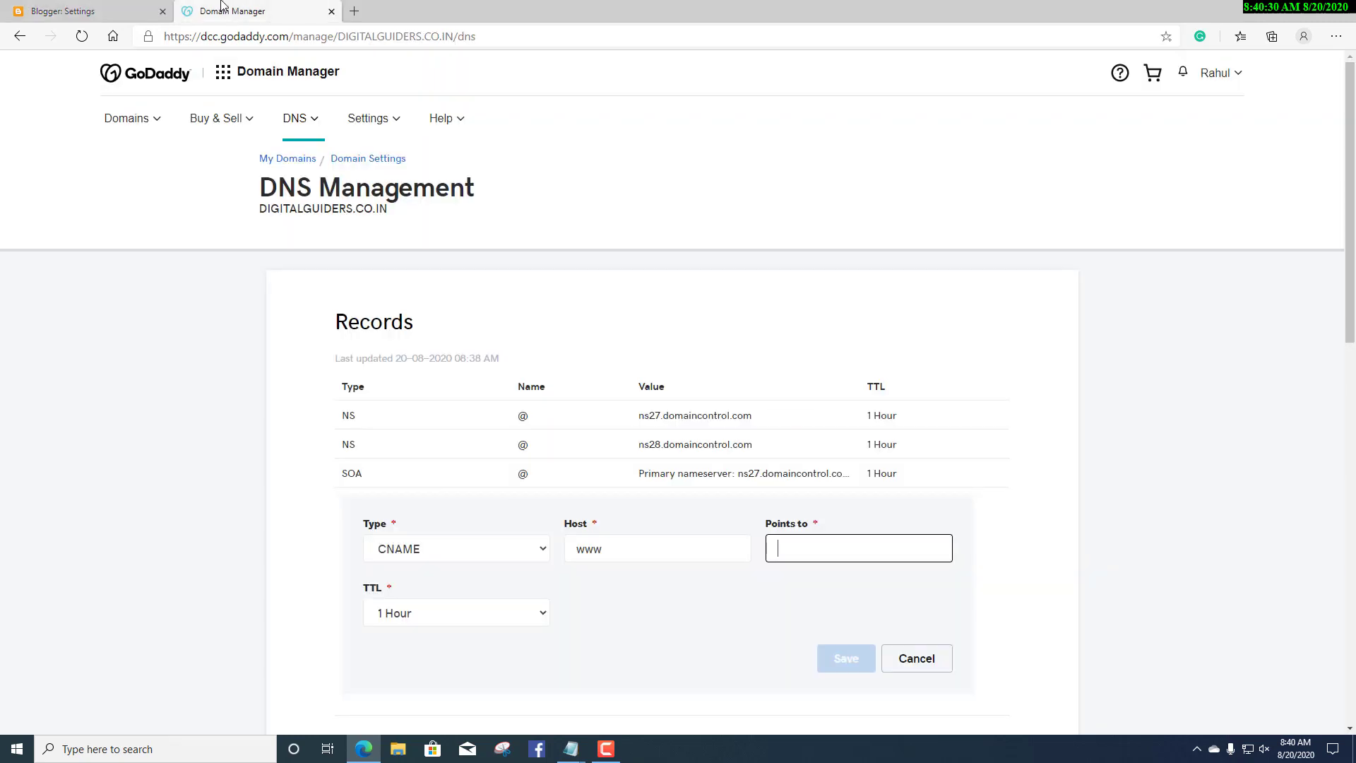
pyautogui.rightClick(818, 541)
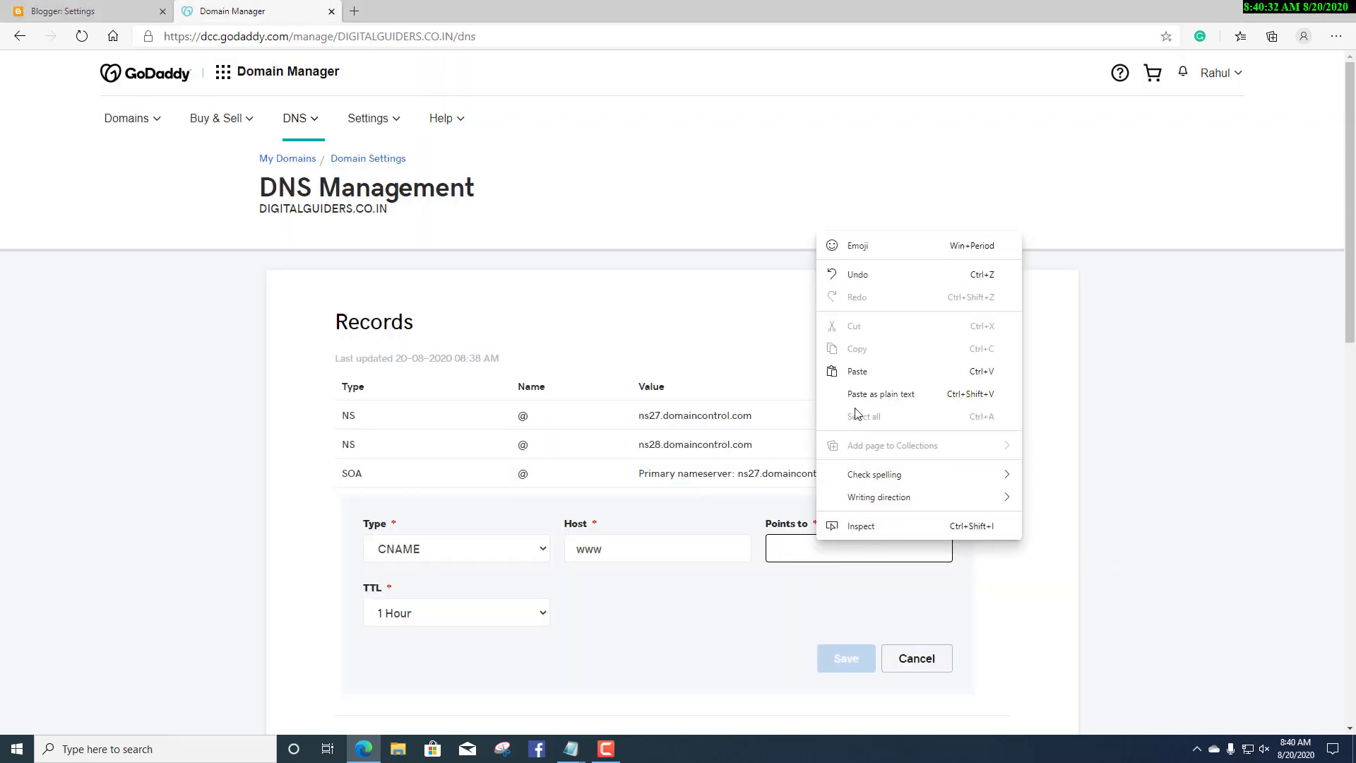
pyautogui.click(860, 382)
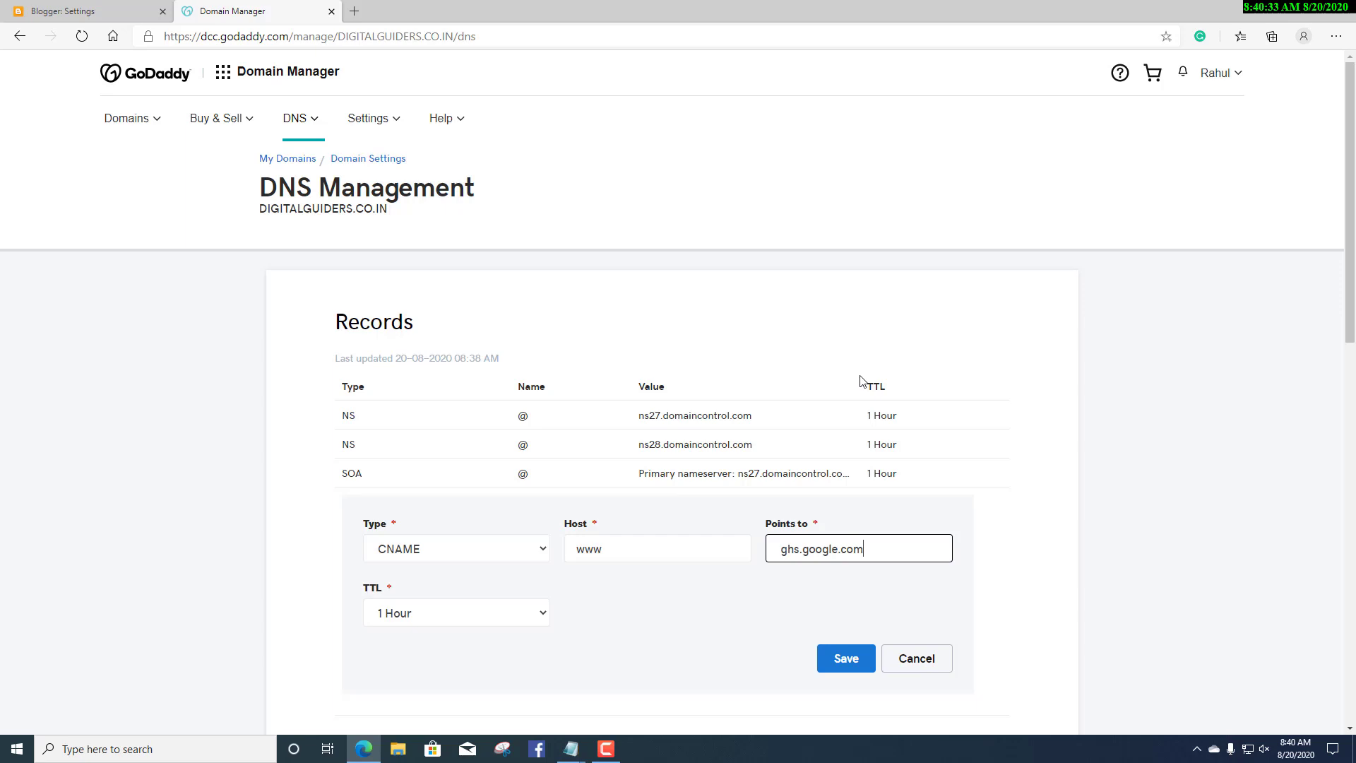
pyautogui.click(839, 660)
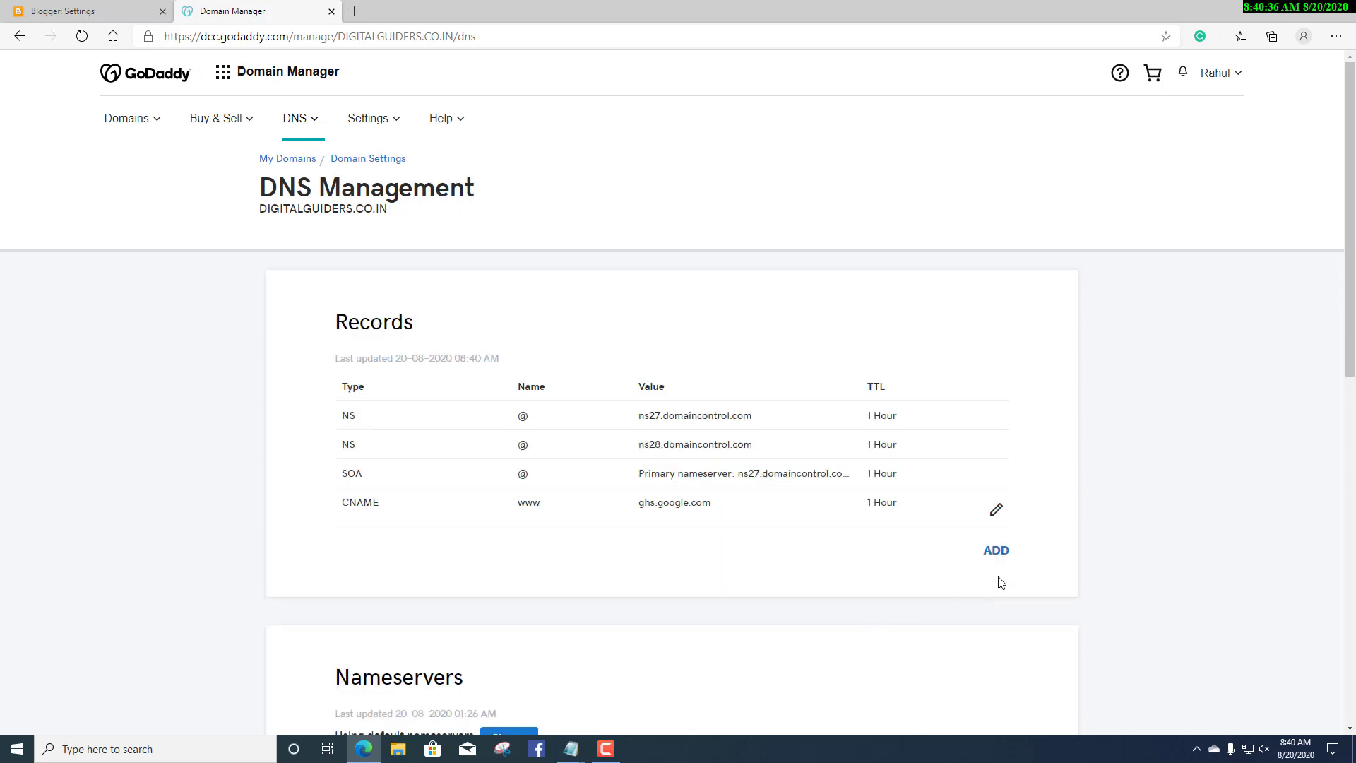
# Start another CNAME record and copy the second CNAME's name from the Blogger verification message into its Host field.
pyautogui.click(1007, 563)
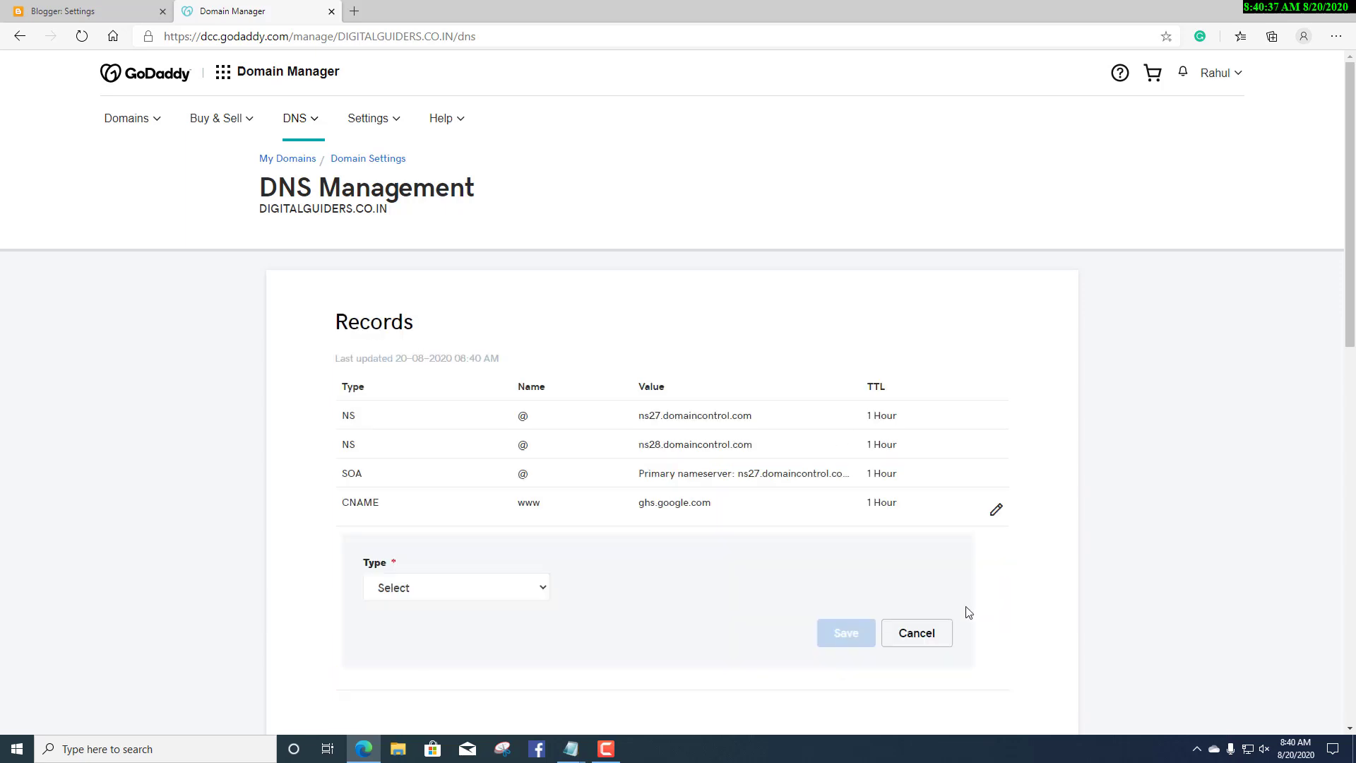
pyautogui.click(523, 592)
pyautogui.click(435, 472)
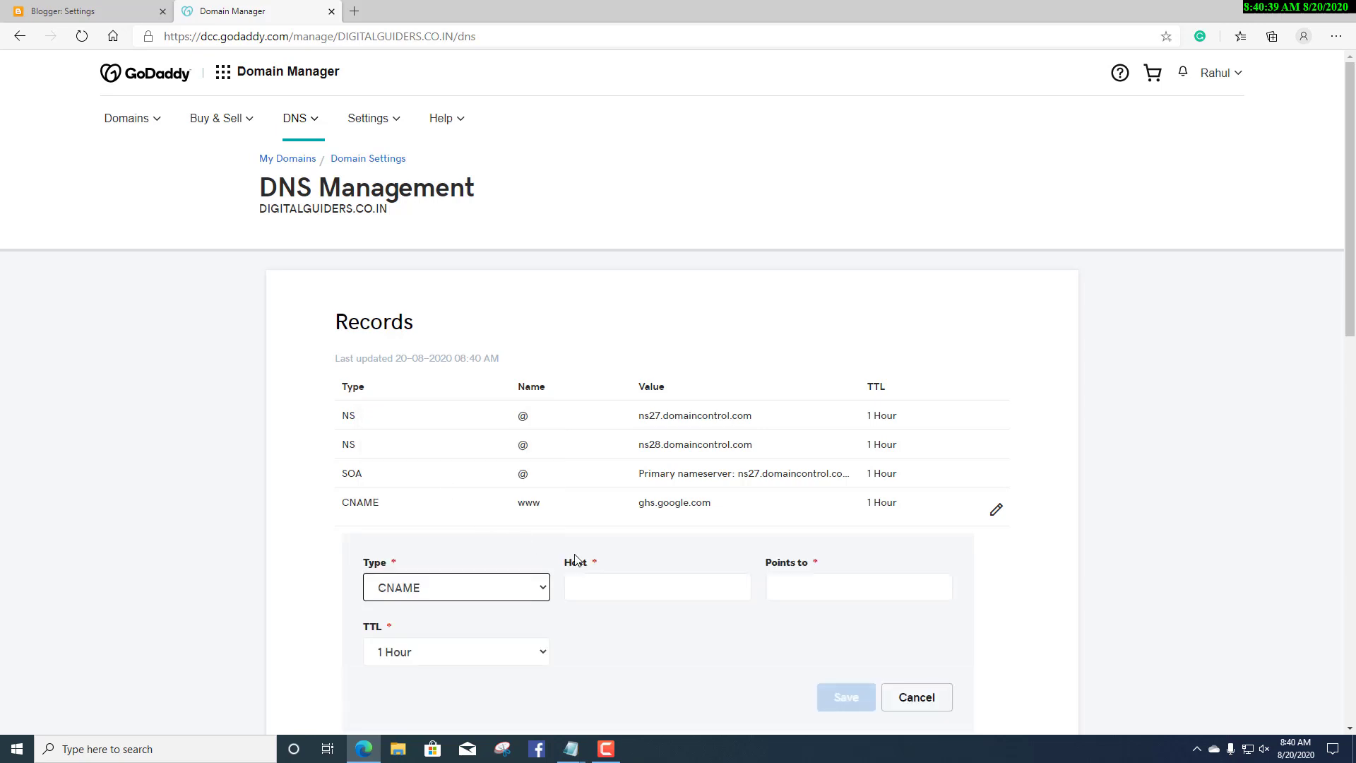
pyautogui.click(634, 582)
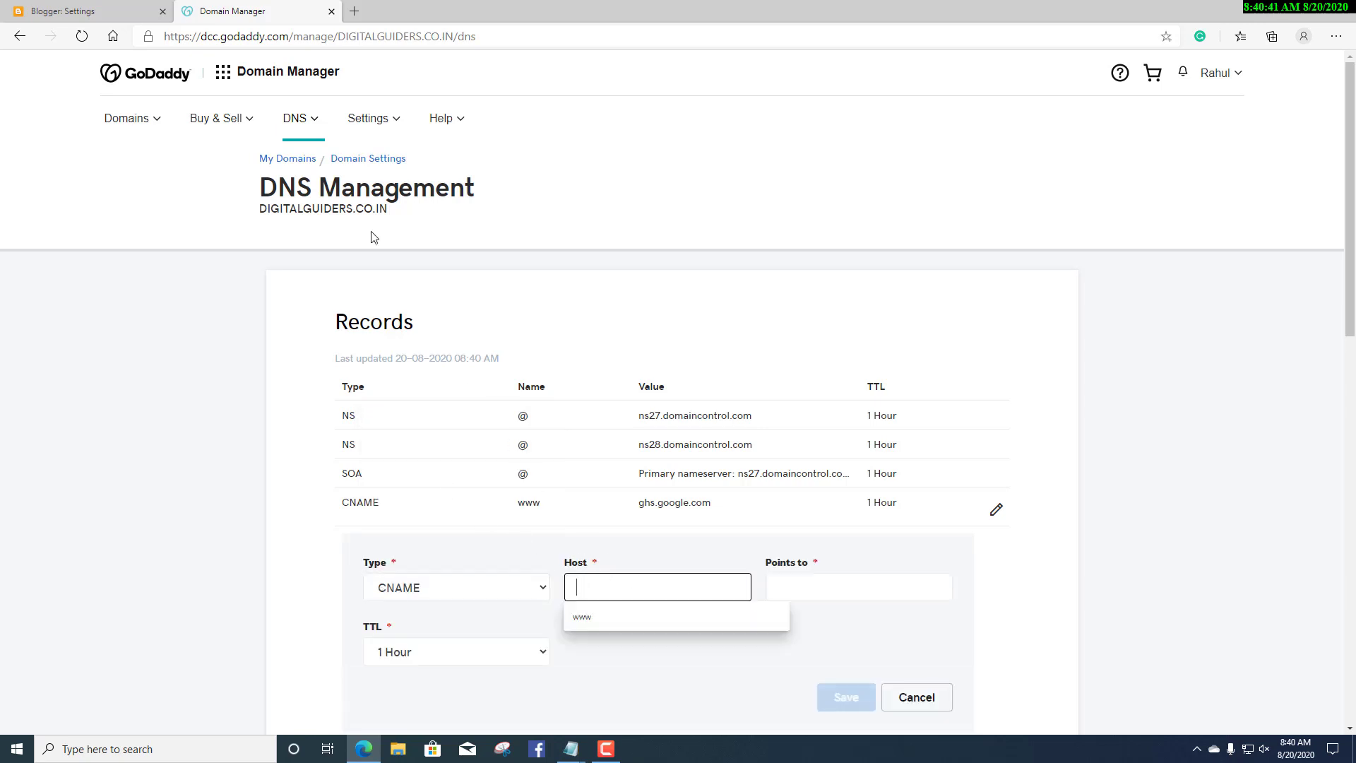
pyautogui.click(104, 9)
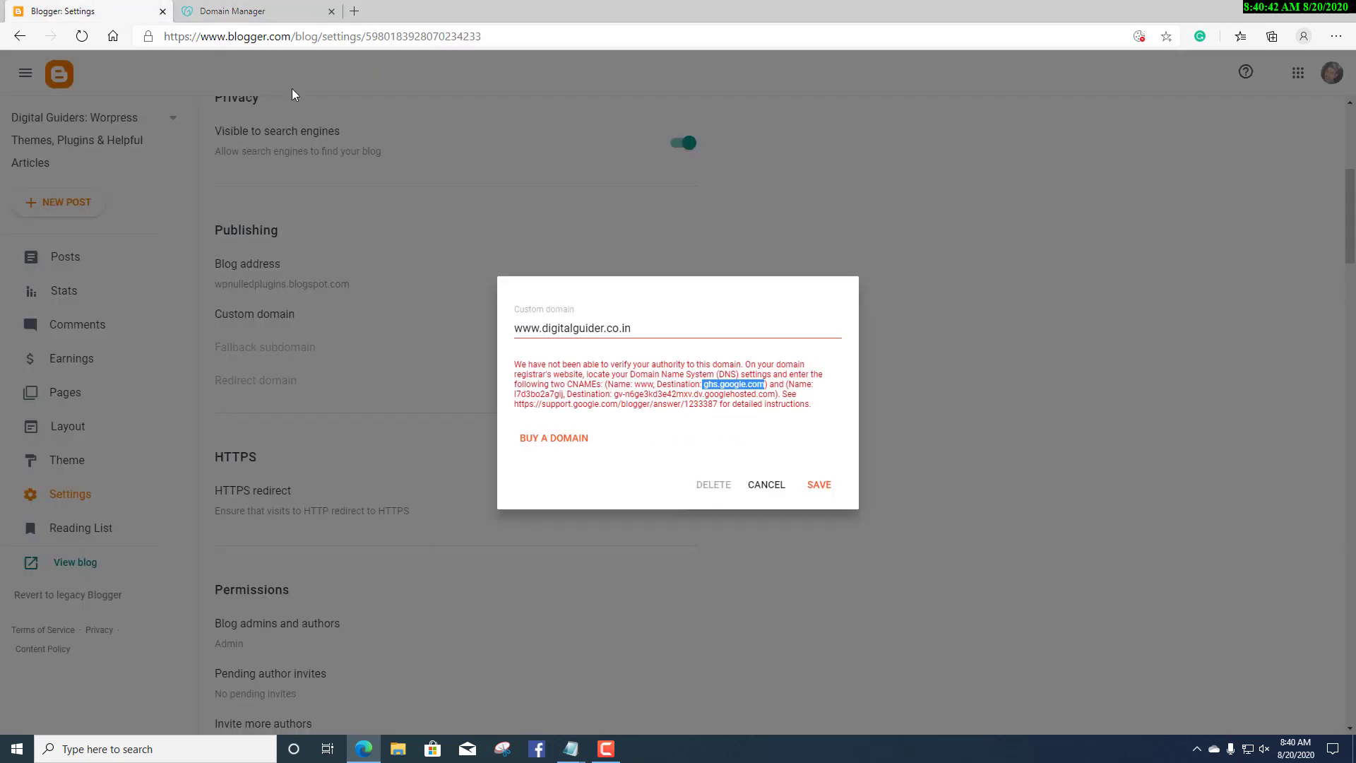
pyautogui.click(515, 394)
pyautogui.moveTo(539, 394); pyautogui.dragTo(563, 395)
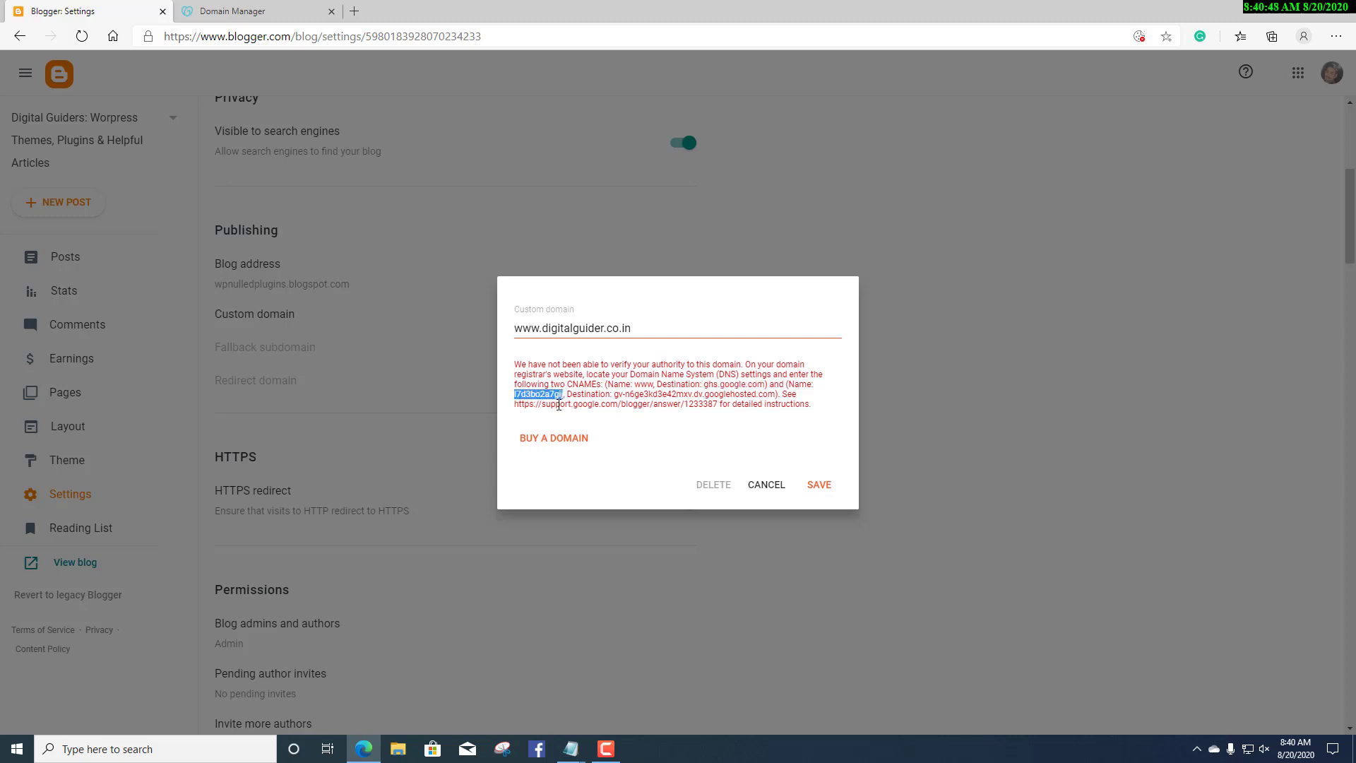
pyautogui.rightClick(554, 398)
pyautogui.click(566, 412)
pyautogui.click(277, 9)
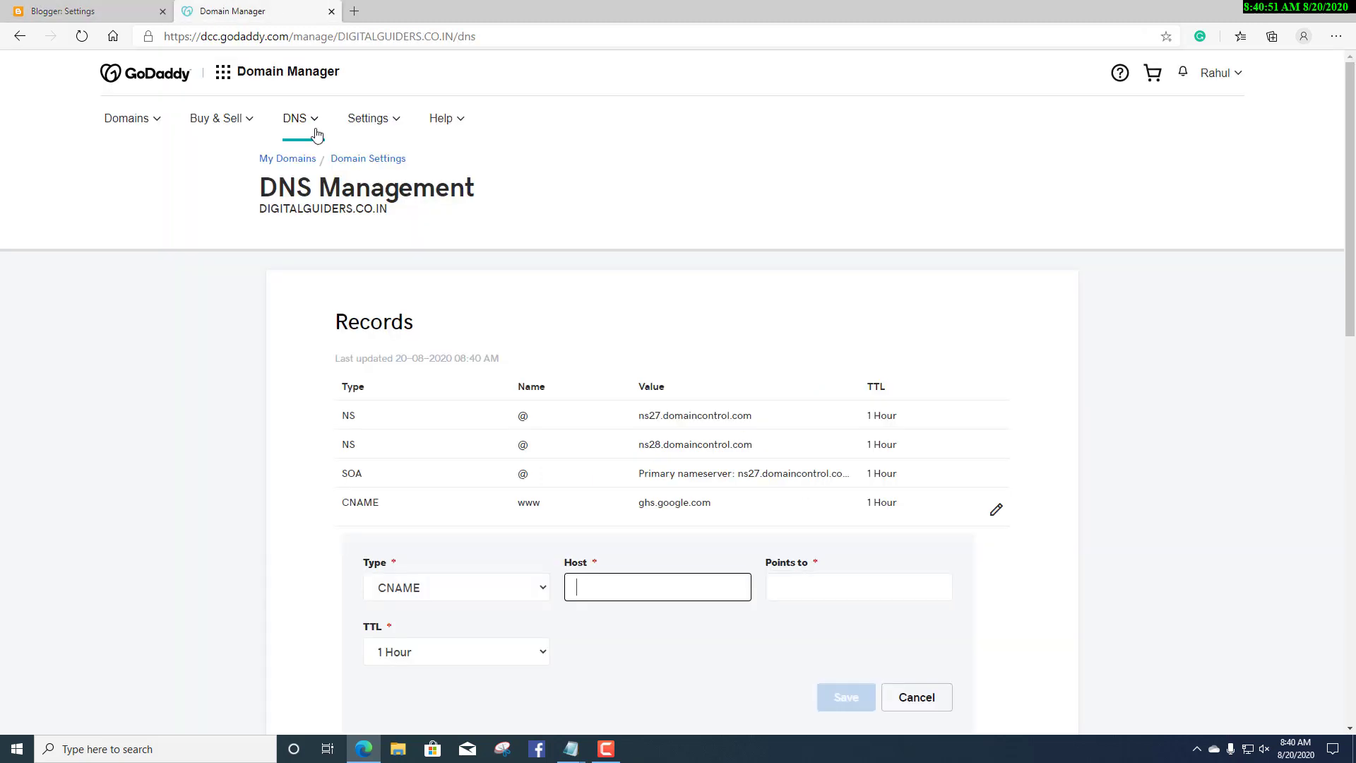
pyautogui.rightClick(625, 584)
pyautogui.click(662, 416)
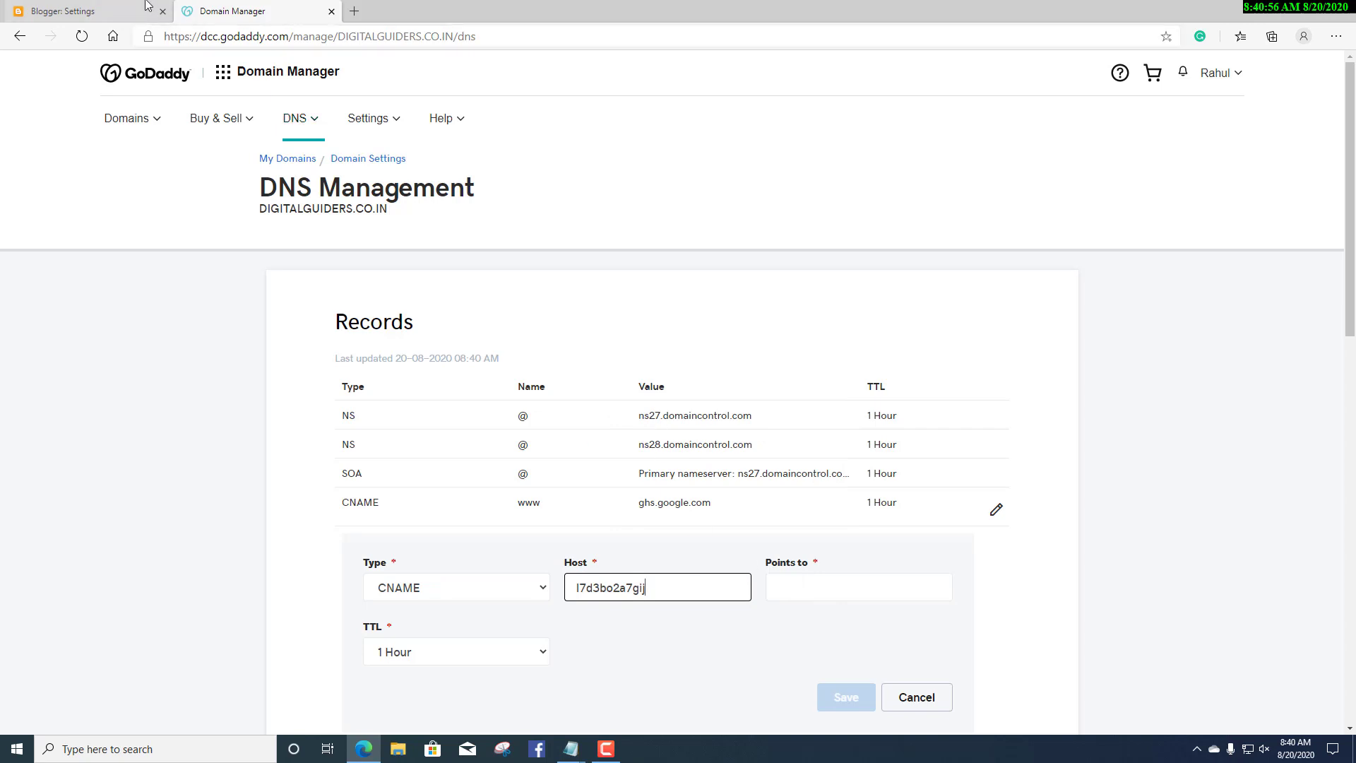
# Copy the second CNAME's googlehosted.com destination from the Blogger message into the record's Points to value and save the record.
pyautogui.click(92, 12)
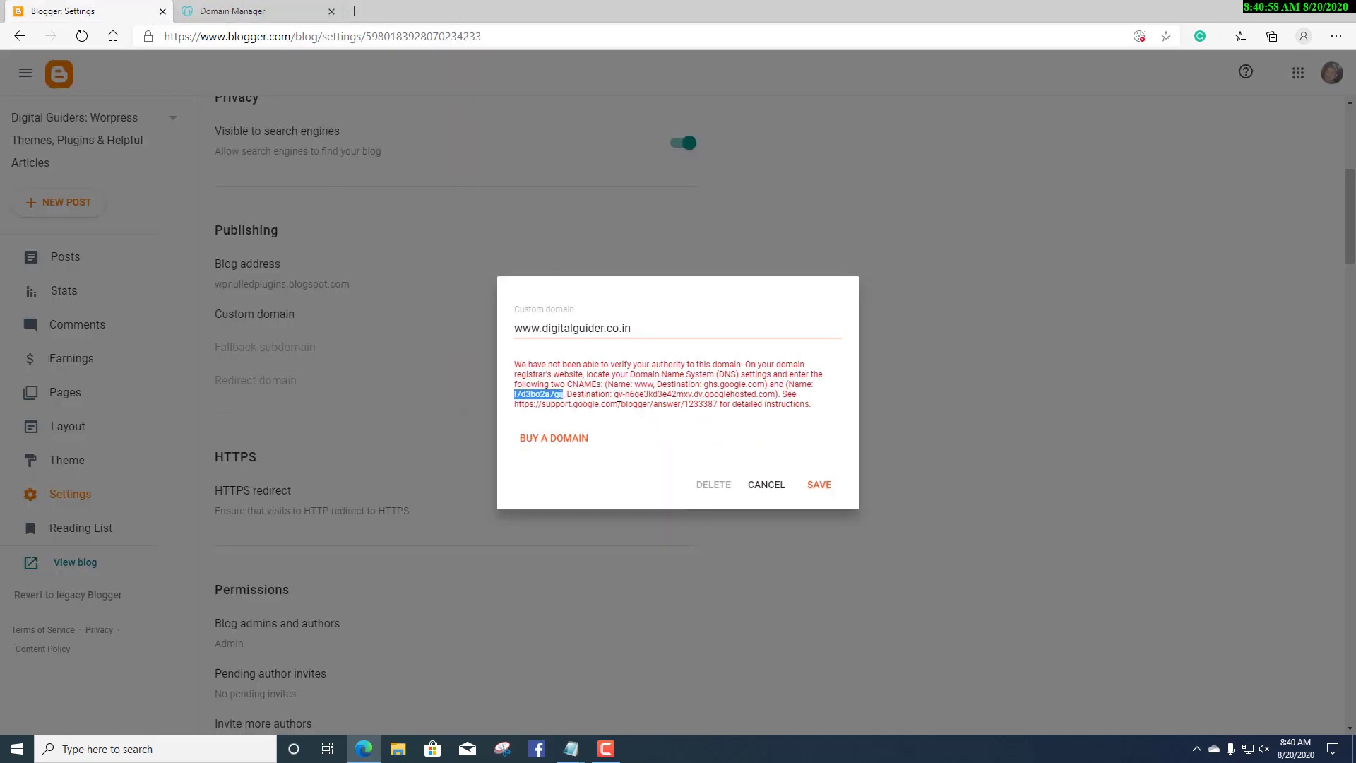
pyautogui.moveTo(615, 394); pyautogui.dragTo(777, 396)
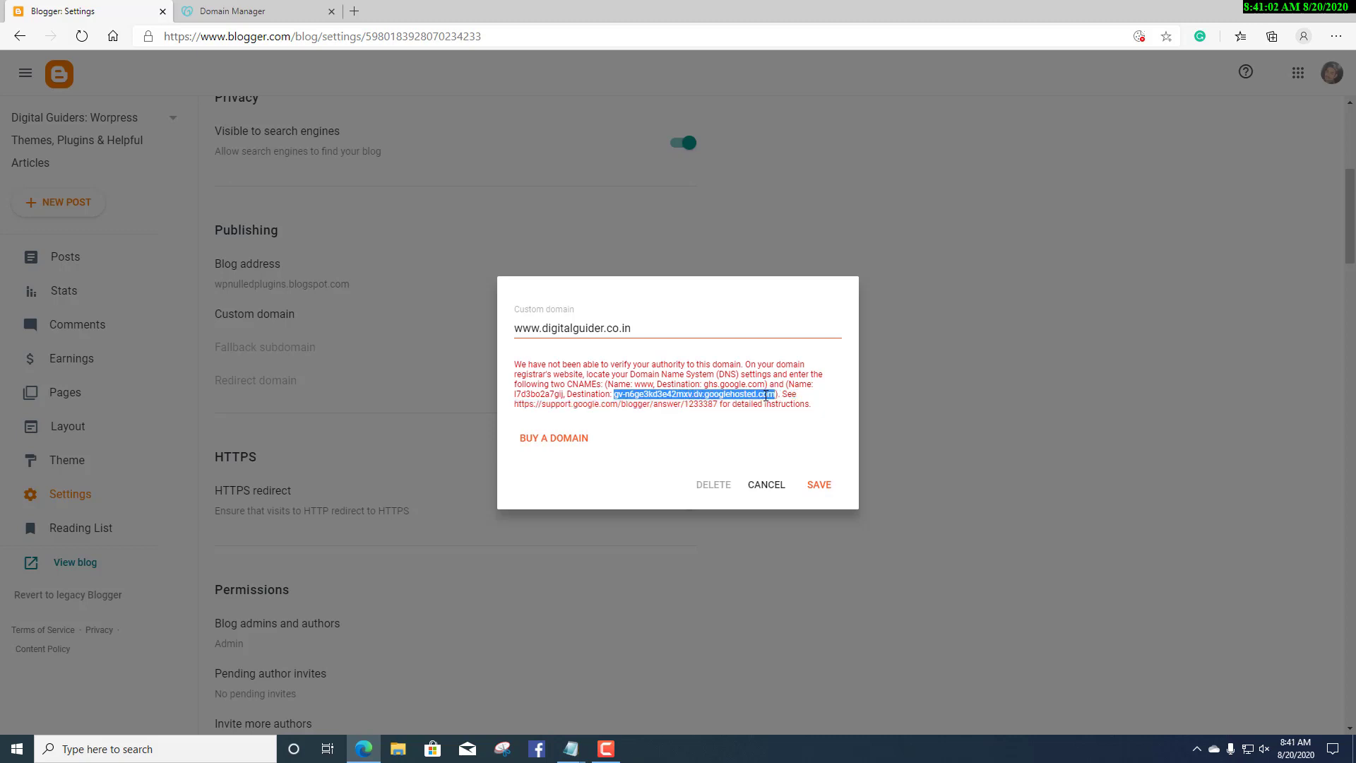
pyautogui.rightClick(767, 395)
pyautogui.click(798, 406)
pyautogui.click(226, 9)
pyautogui.click(774, 591)
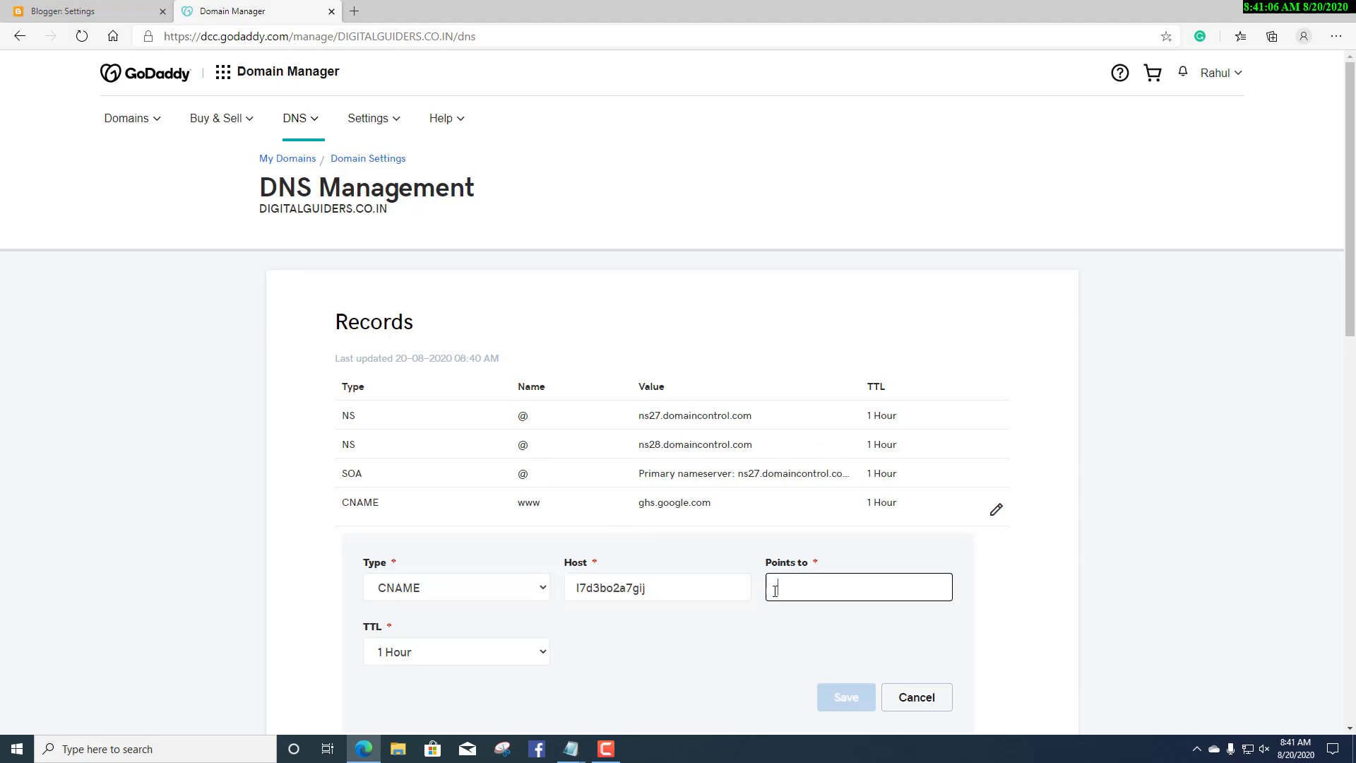
pyautogui.rightClick(773, 590)
pyautogui.click(811, 432)
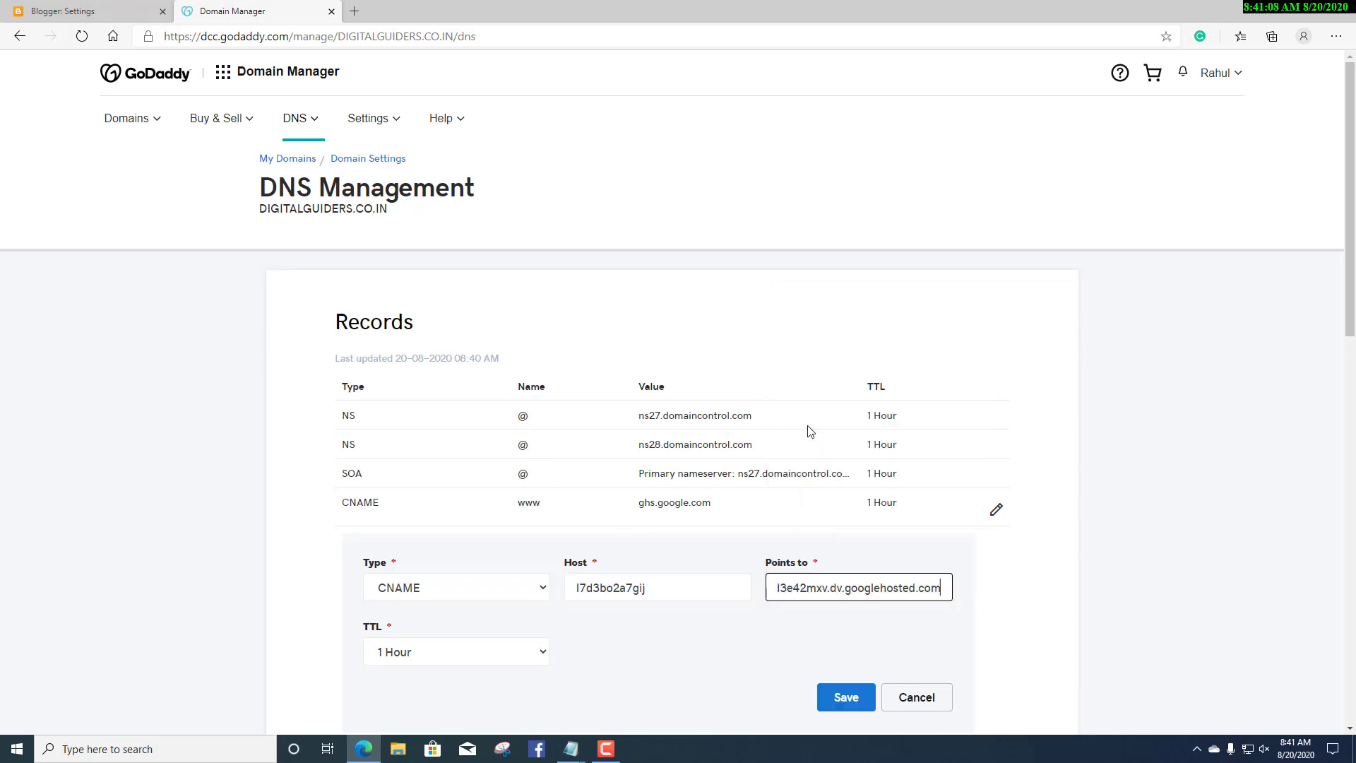
pyautogui.click(862, 698)
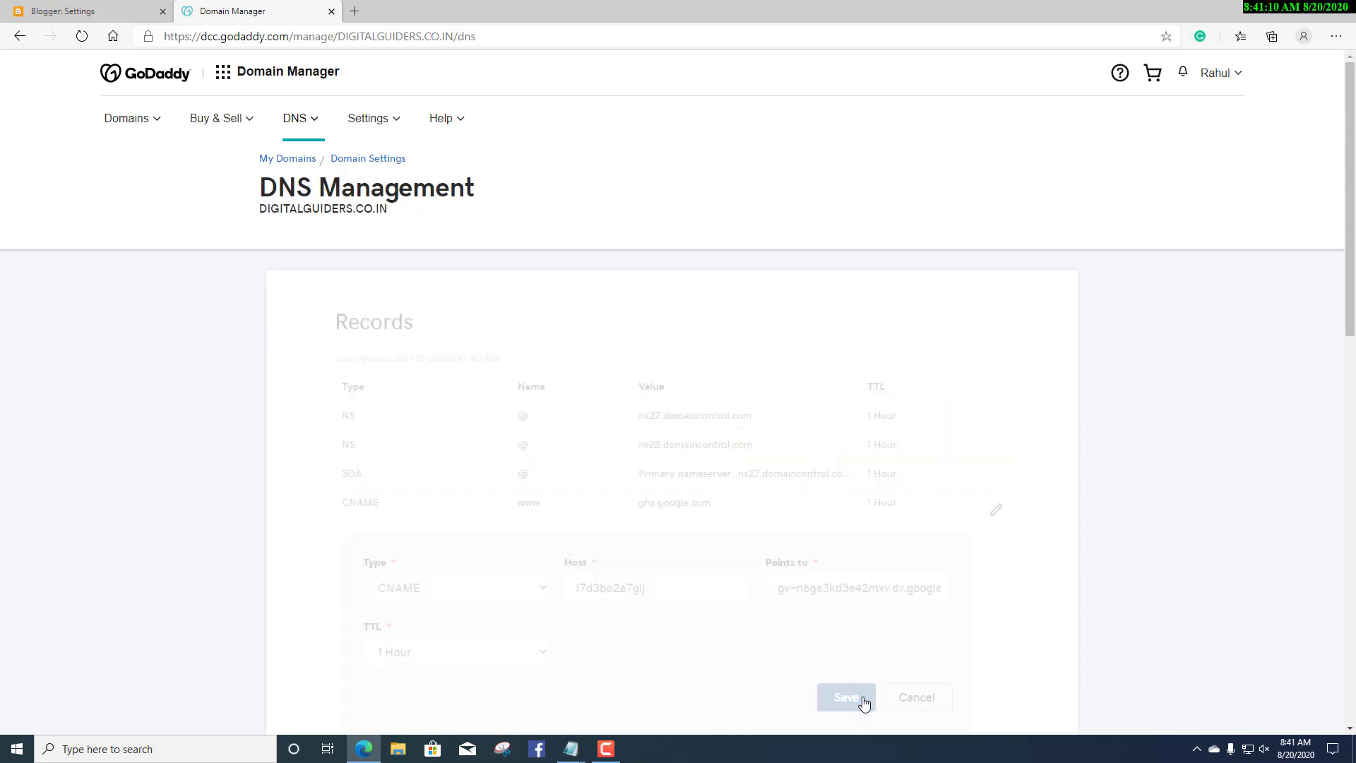
# Start a new DNS record of type A and enter @ as its host.
pyautogui.click(995, 589)
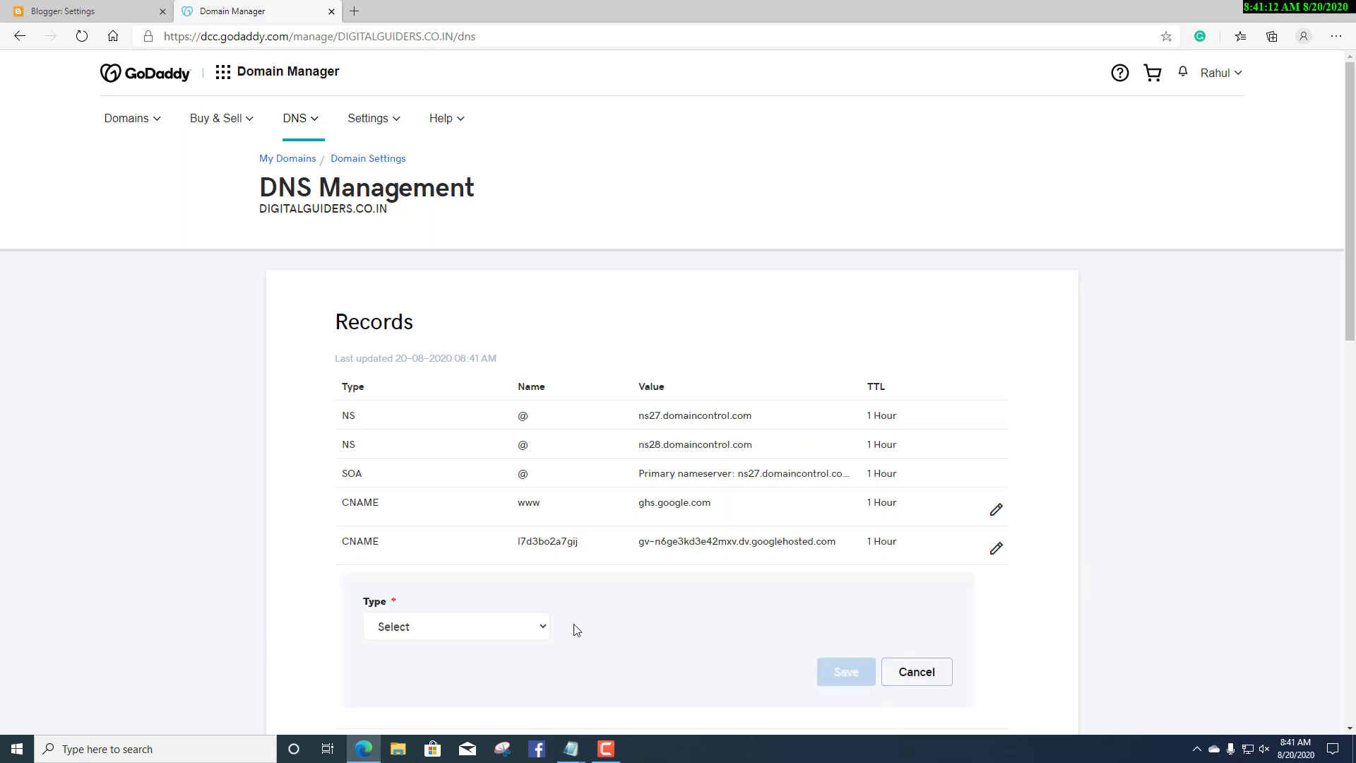
pyautogui.click(494, 634)
pyautogui.click(408, 493)
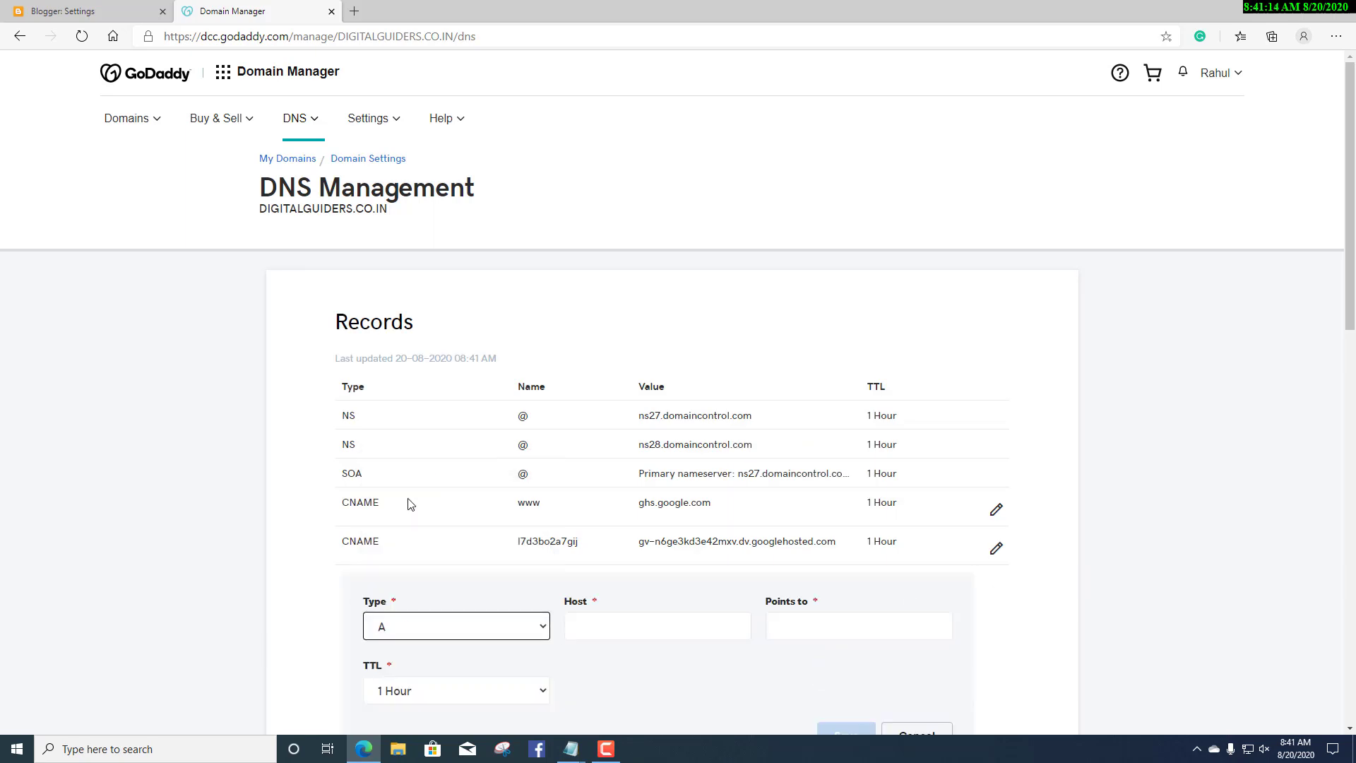
pyautogui.click(605, 637)
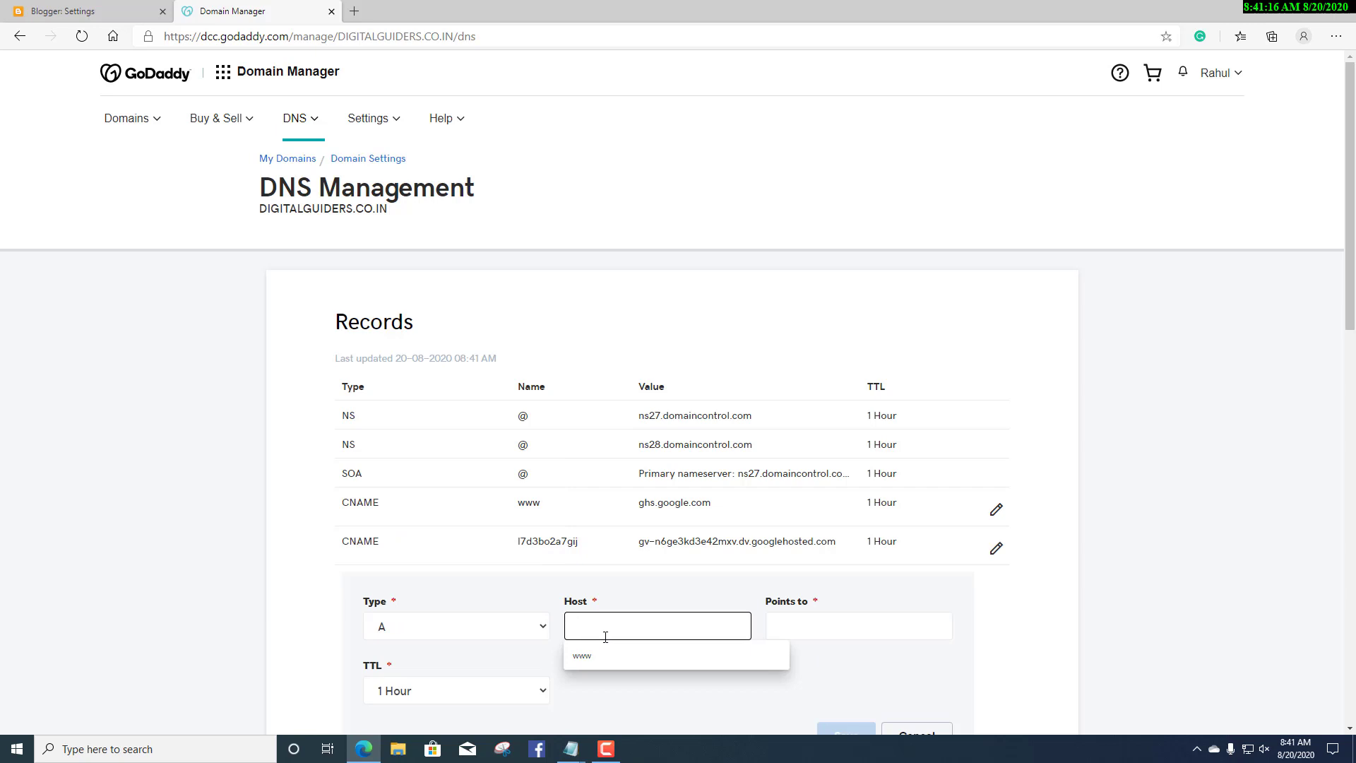
pyautogui.write('@')
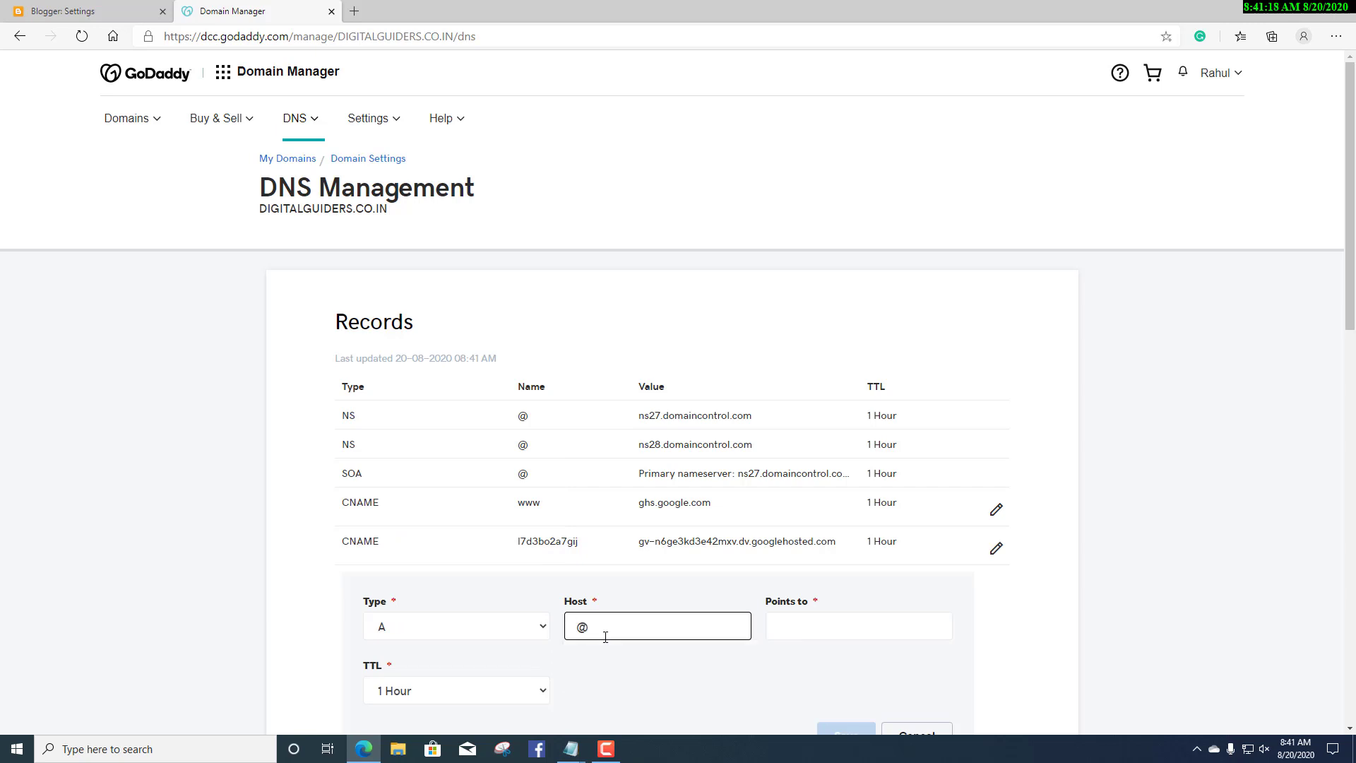
# Copy 216.239.32.21 from the untitled Notepad list into the A record's Points to value and save the record.
pyautogui.click(787, 626)
pyautogui.click(574, 738)
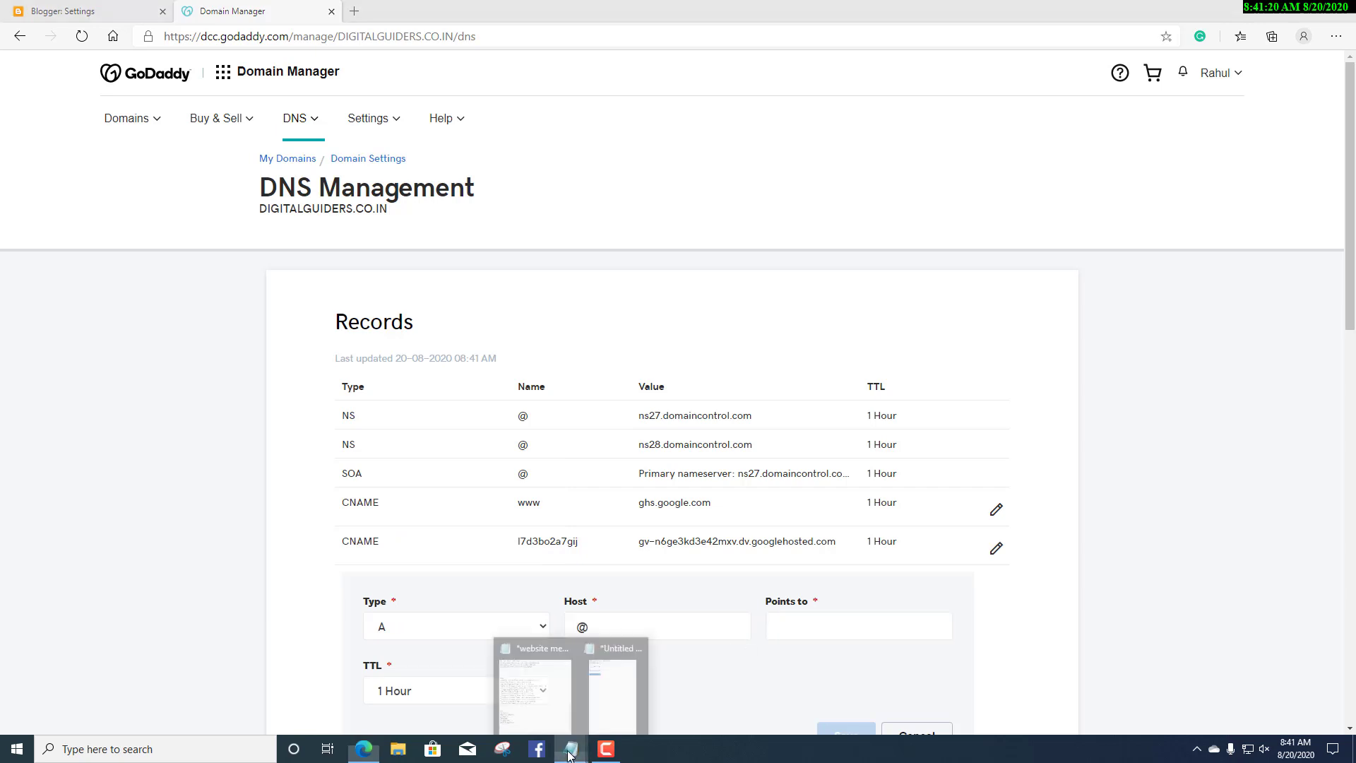
pyautogui.click(602, 705)
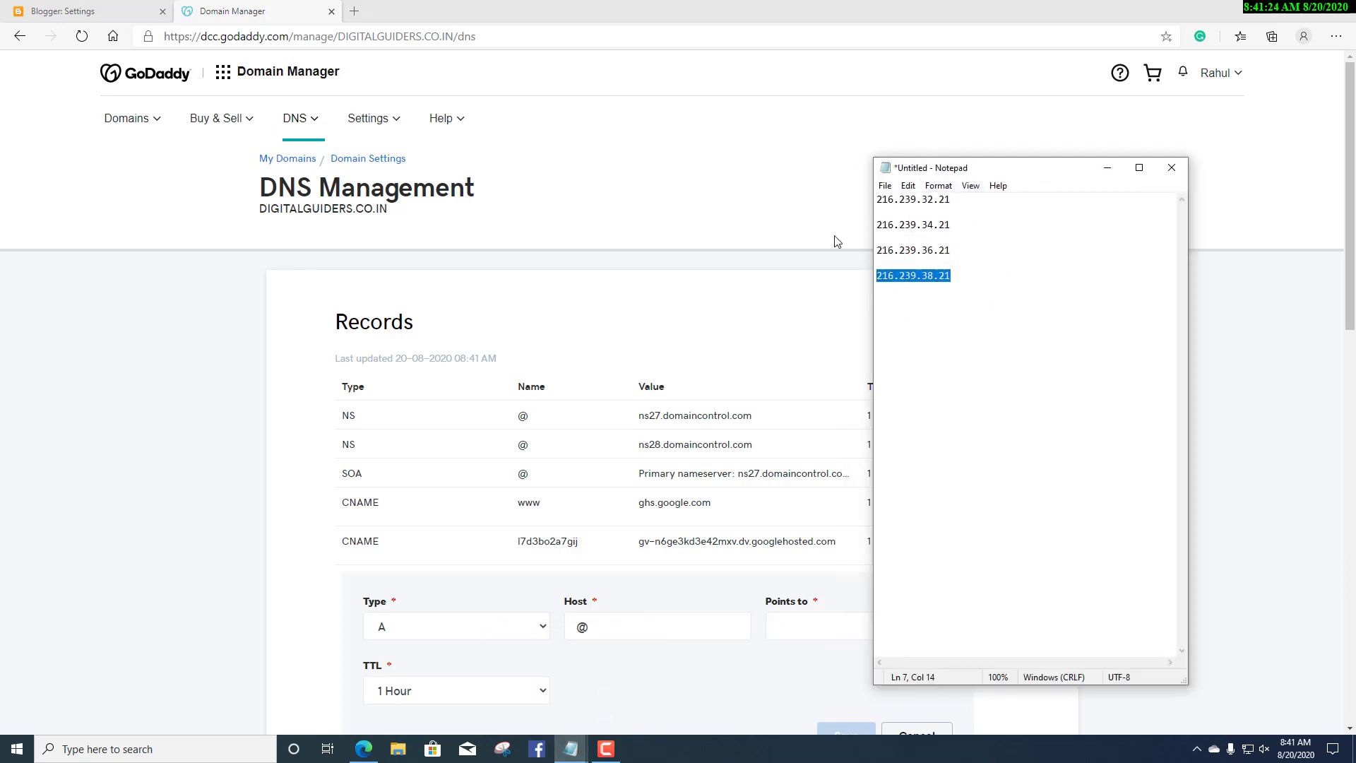
pyautogui.doubleClick(935, 201)
pyautogui.rightClick(934, 201)
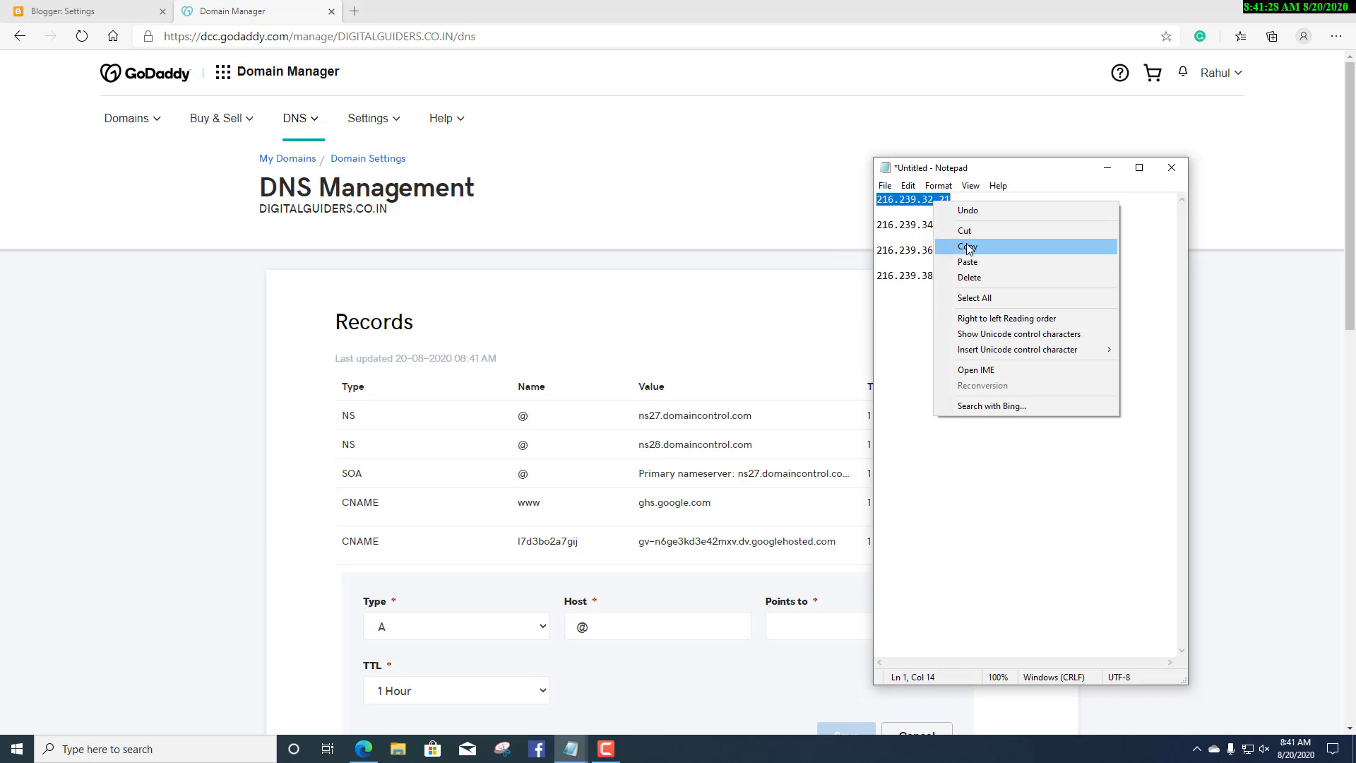
pyautogui.click(967, 247)
pyautogui.click(784, 629)
pyautogui.rightClick(798, 635)
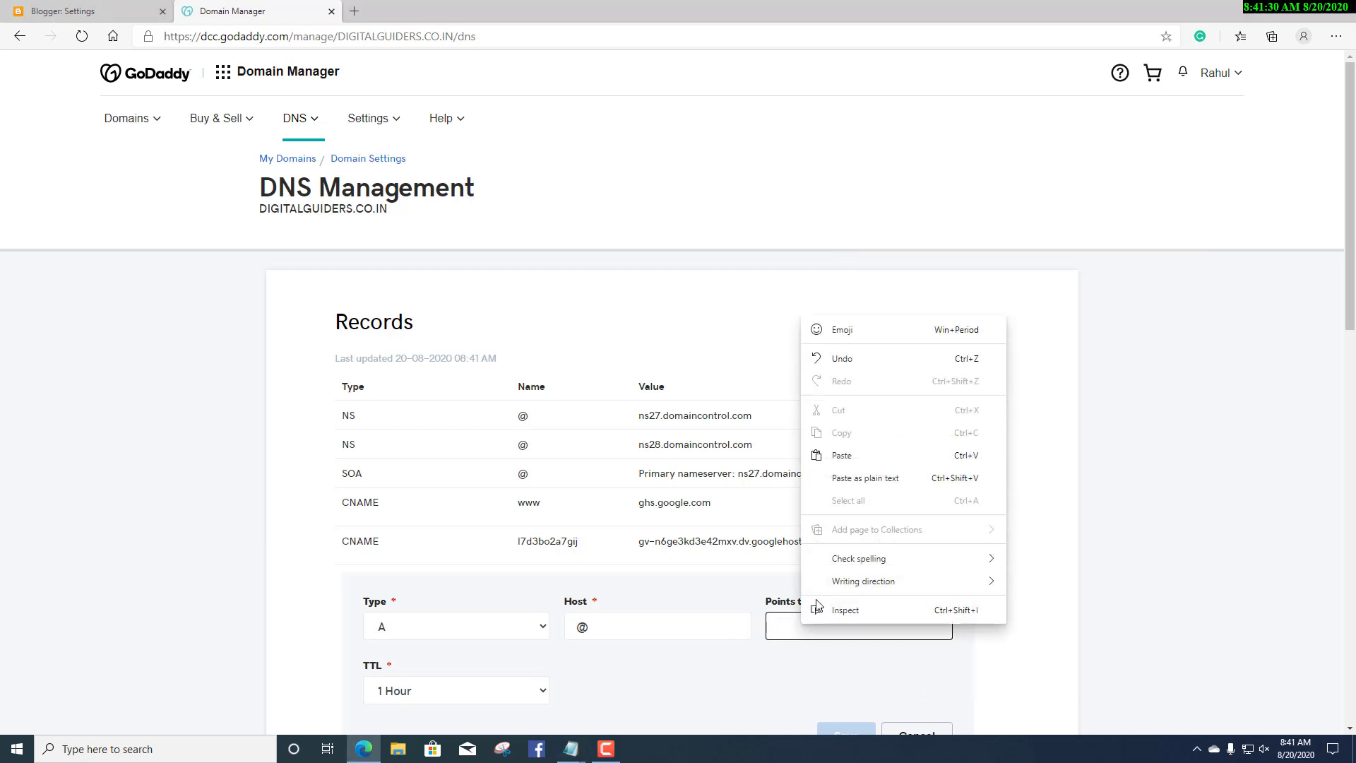
pyautogui.click(878, 458)
pyautogui.click(846, 731)
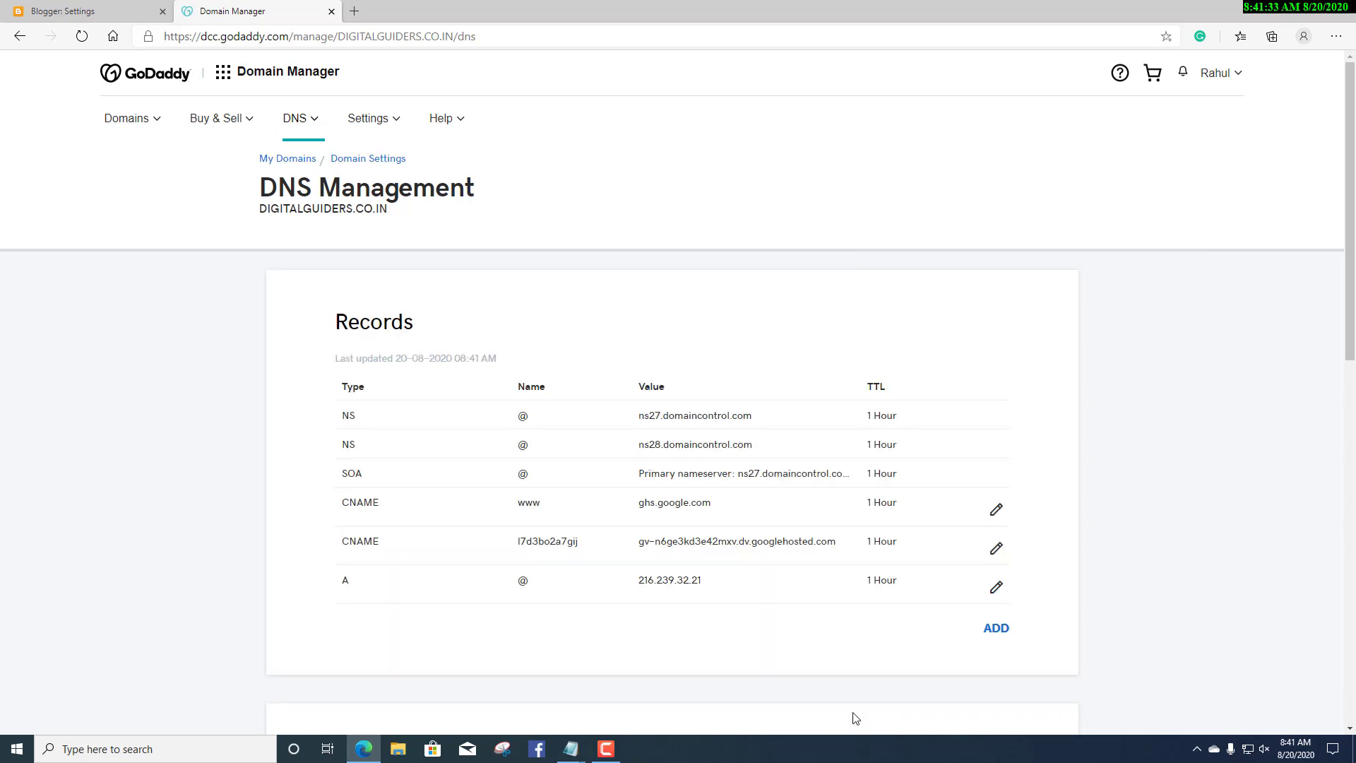
# Start a second record of type A and copy the address 216.239.34.21 from the Notepad list.
pyautogui.click(994, 630)
pyautogui.click(542, 666)
pyautogui.click(395, 498)
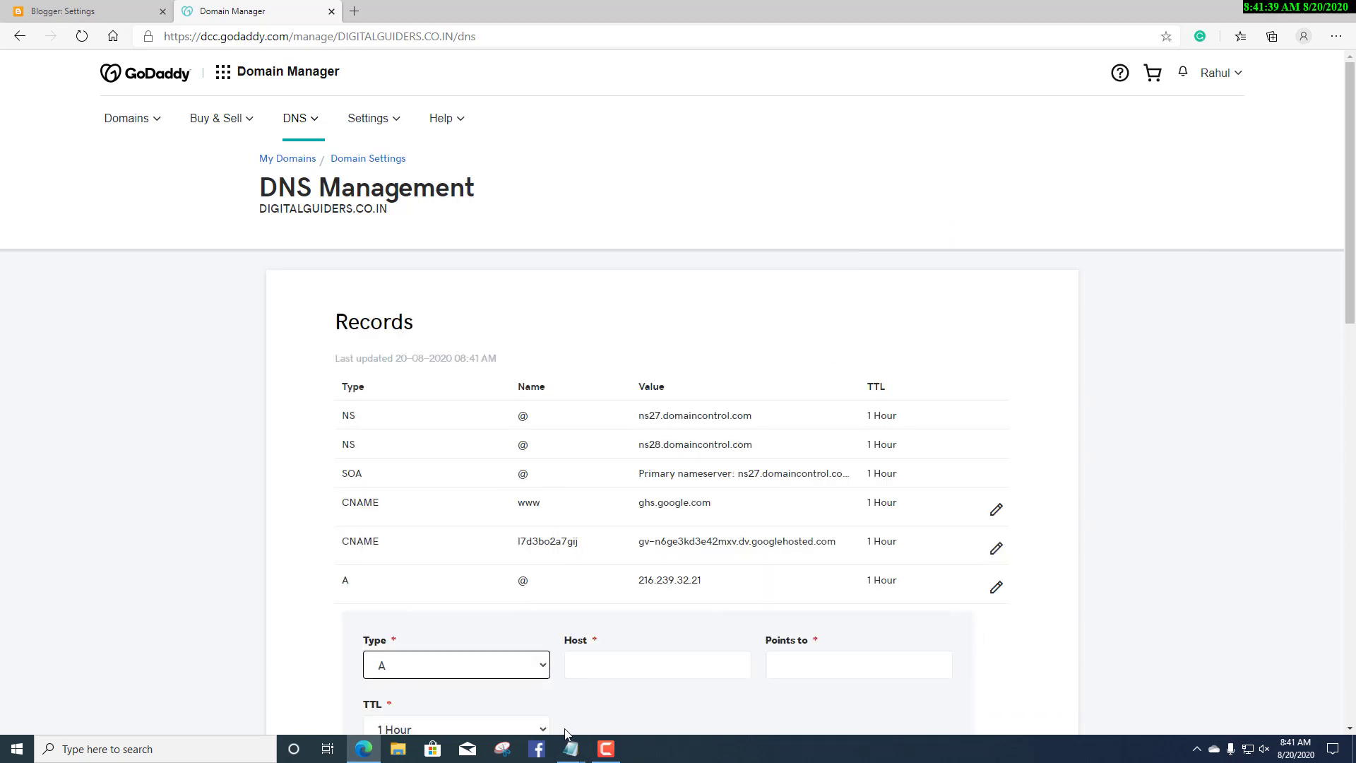
pyautogui.click(570, 749)
pyautogui.moveTo(877, 224); pyautogui.dragTo(949, 225)
pyautogui.rightClick(916, 225)
pyautogui.click(939, 266)
# Set the second A record's host to @, paste 216.239.34.21 as its Points to value and save it.
pyautogui.click(672, 666)
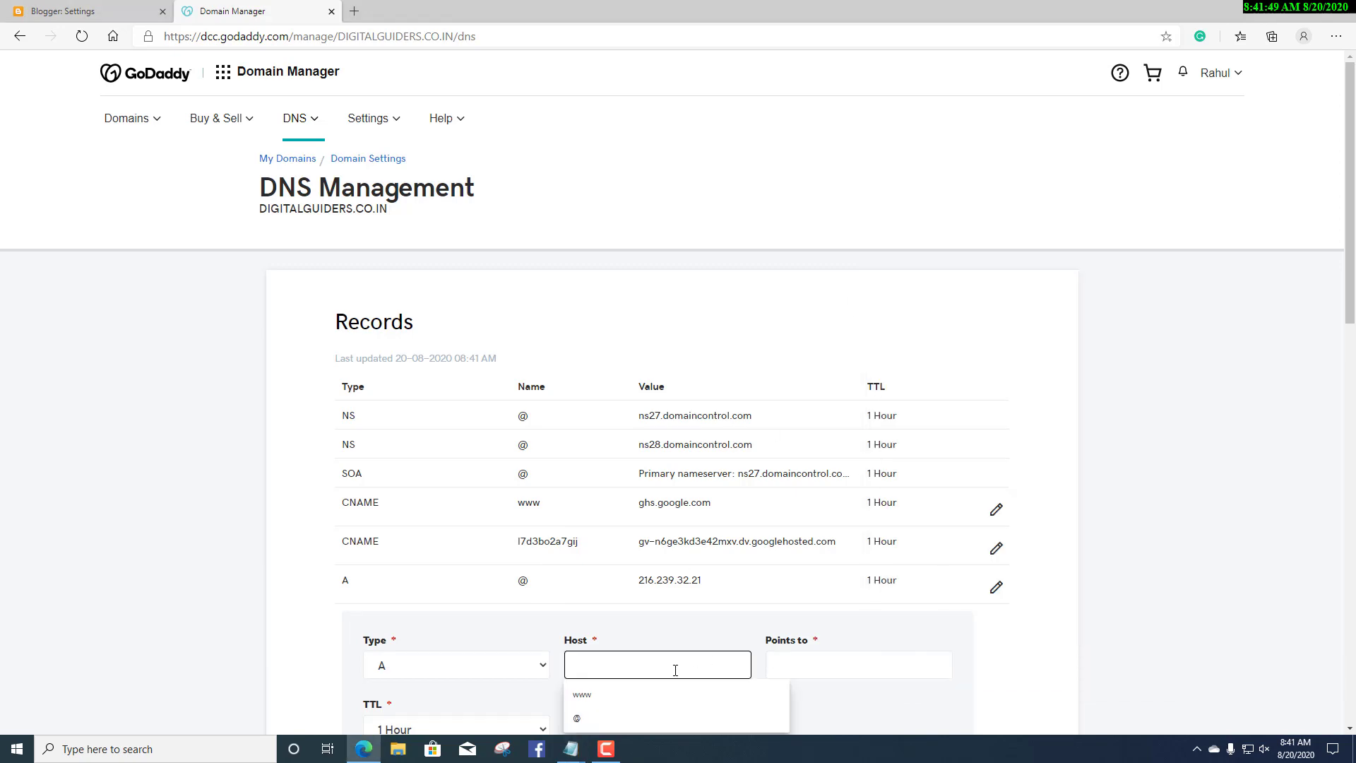
pyautogui.click(593, 699)
pyautogui.rightClick(771, 666)
pyautogui.click(819, 577)
pyautogui.scroll(-5, 800, 424)
pyautogui.click(845, 405)
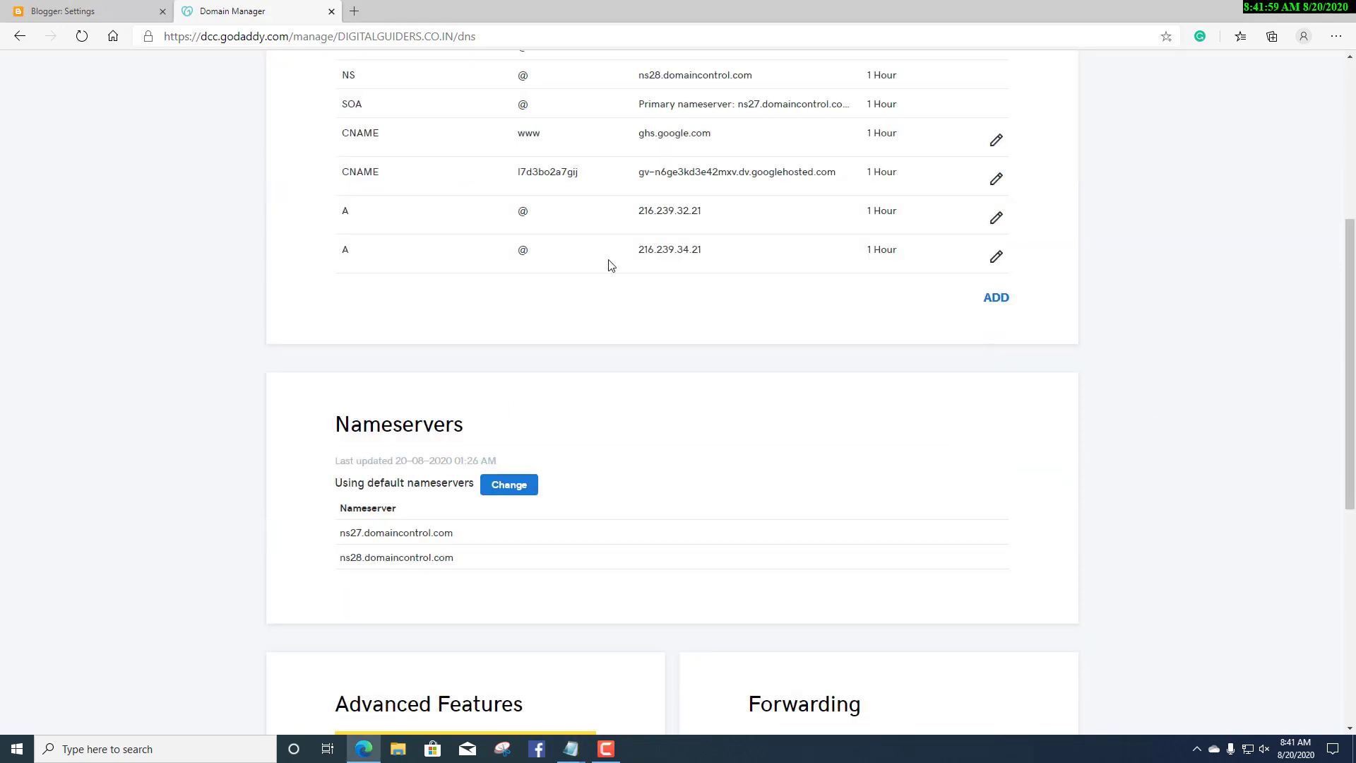
# Start a third record of type A with @ as its host.
pyautogui.click(996, 294)
pyautogui.click(460, 332)
pyautogui.click(382, 393)
pyautogui.click(657, 334)
pyautogui.click(577, 388)
# Copy 216.239.36.21 from the Notepad list into the third A record's Points to value and save the record.
pyautogui.click(575, 750)
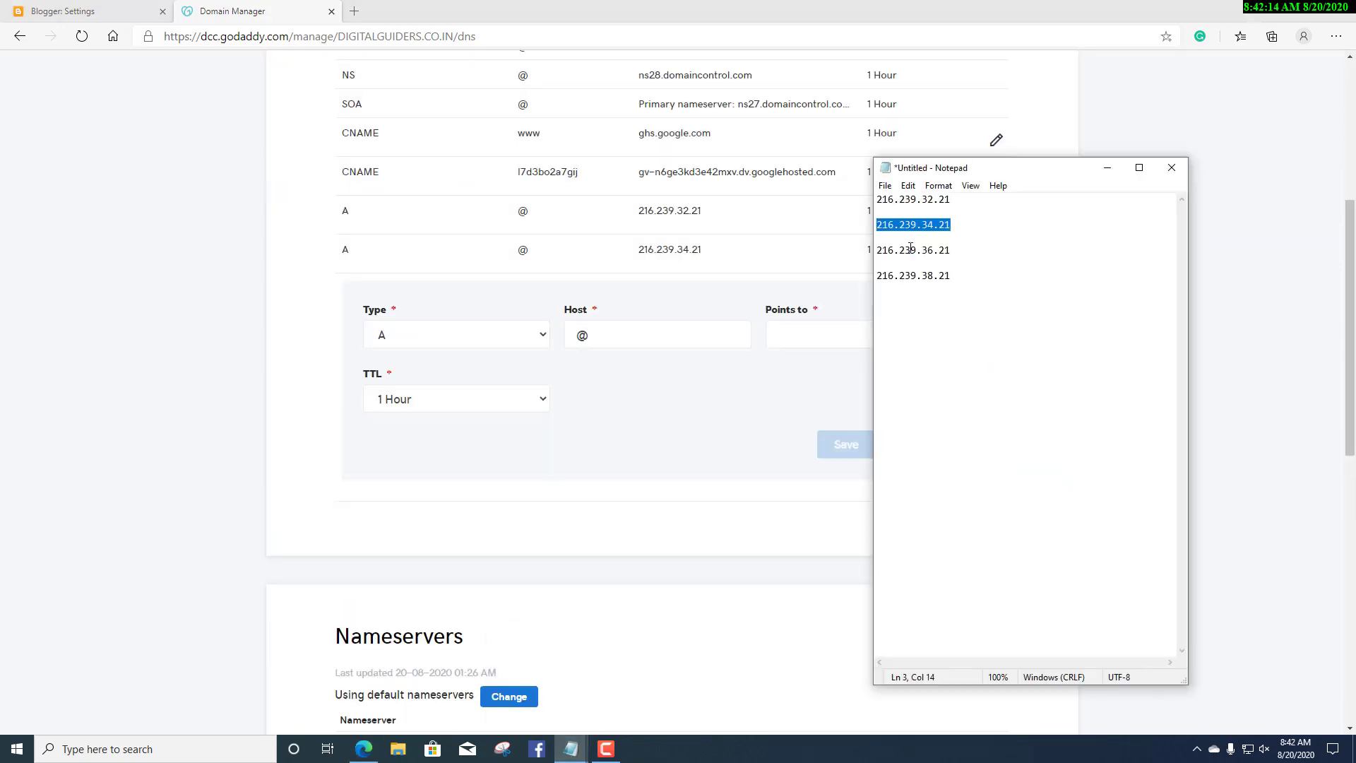
pyautogui.moveTo(876, 248); pyautogui.dragTo(950, 248)
pyautogui.rightClick(911, 248)
pyautogui.click(933, 292)
pyautogui.click(795, 335)
pyautogui.rightClick(795, 335)
pyautogui.click(847, 466)
pyautogui.click(863, 447)
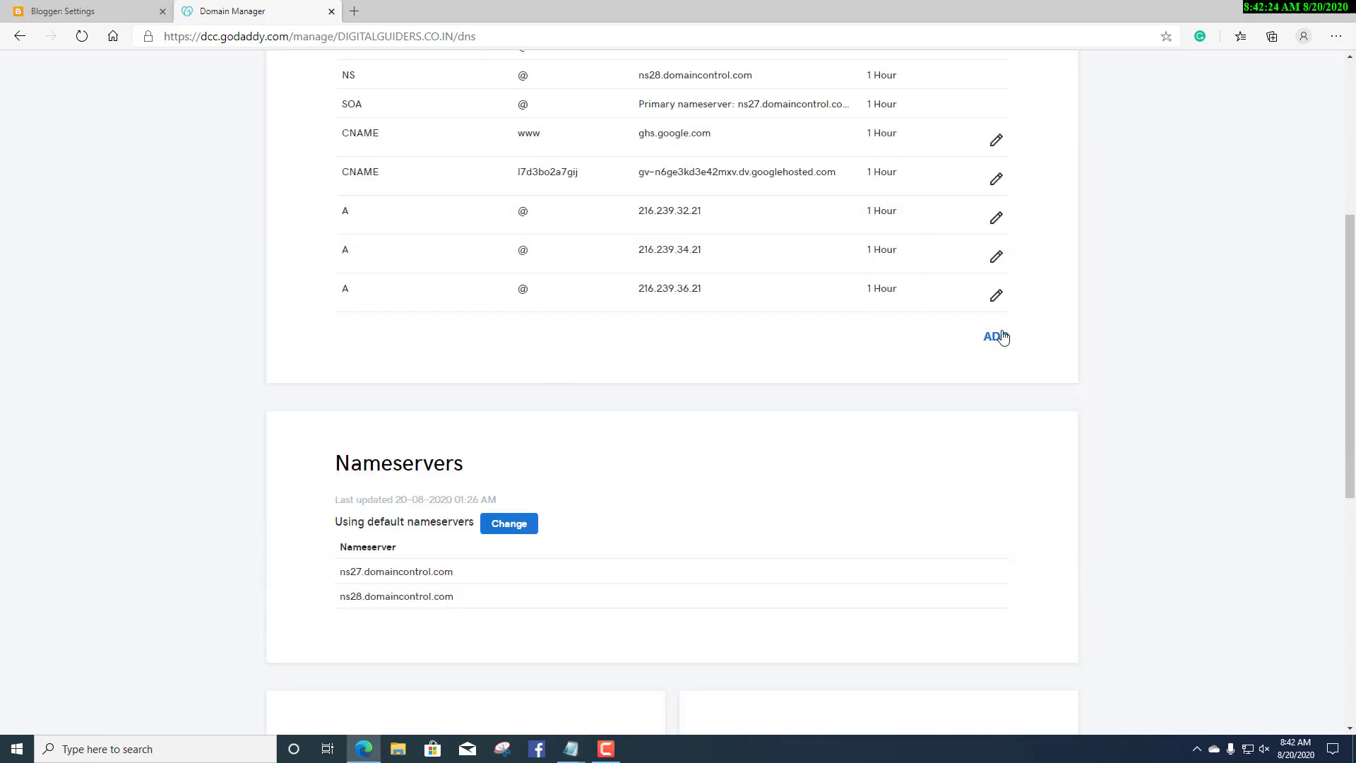
# Start a fourth record of type A with @ as its host.
pyautogui.click(997, 333)
pyautogui.click(457, 371)
pyautogui.click(395, 432)
pyautogui.click(655, 372)
pyautogui.click(576, 425)
# Copy 216.239.38.21 from the Notepad list into the fourth A record's Points to value and save the record.
pyautogui.click(571, 748)
pyautogui.moveTo(877, 257); pyautogui.dragTo(950, 257)
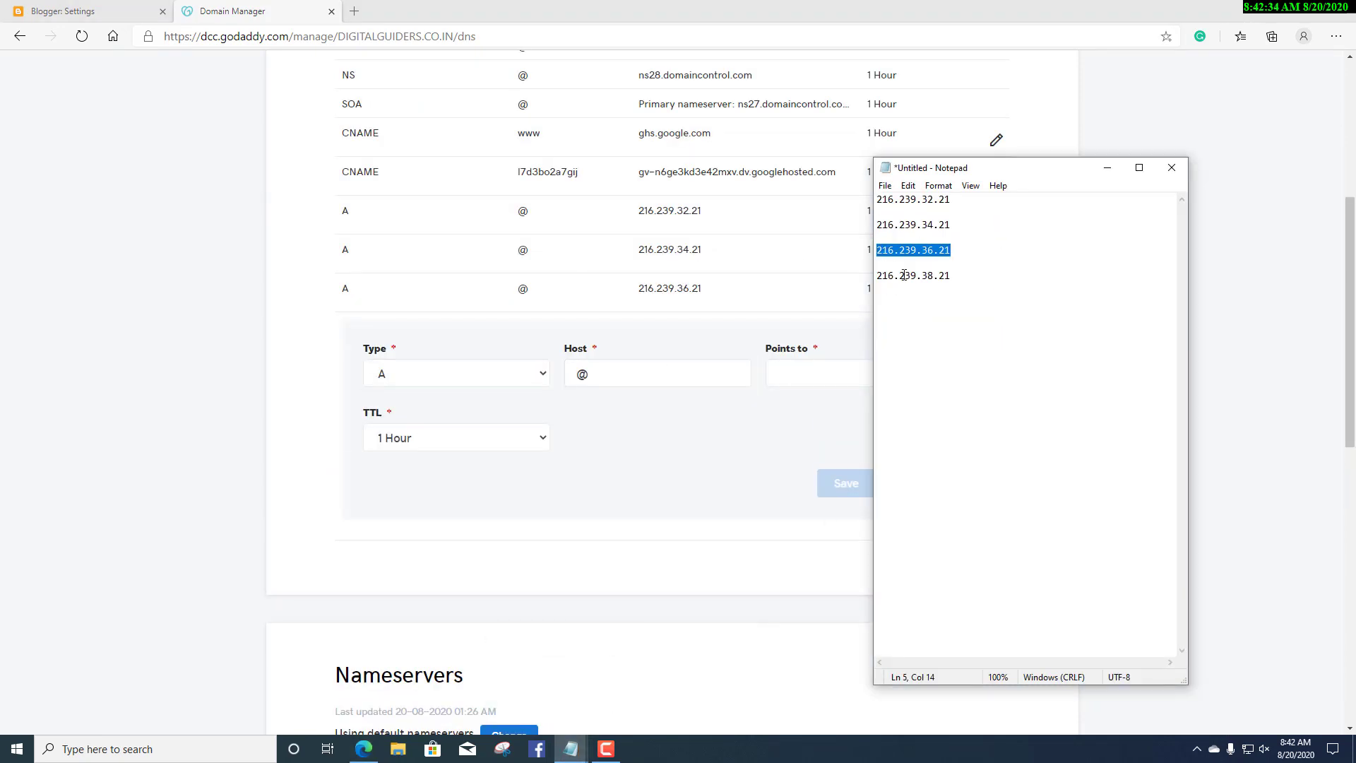
pyautogui.rightClick(911, 257)
pyautogui.click(933, 302)
pyautogui.click(802, 373)
pyautogui.rightClick(801, 373)
pyautogui.click(847, 508)
pyautogui.click(846, 483)
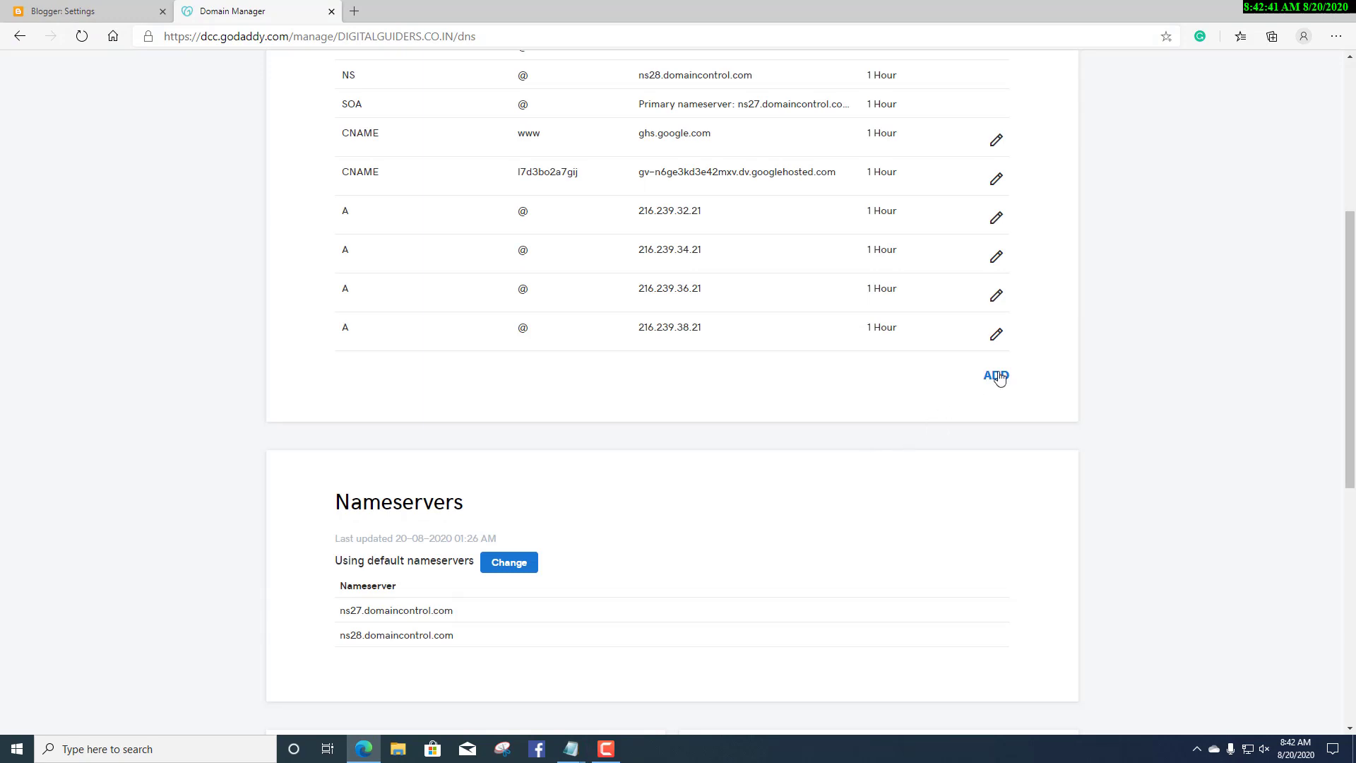
# Reload the DNS management page and review the domain's saved records and nameservers.
pyautogui.moveTo(1350, 301); pyautogui.dragTo(1353, 160)
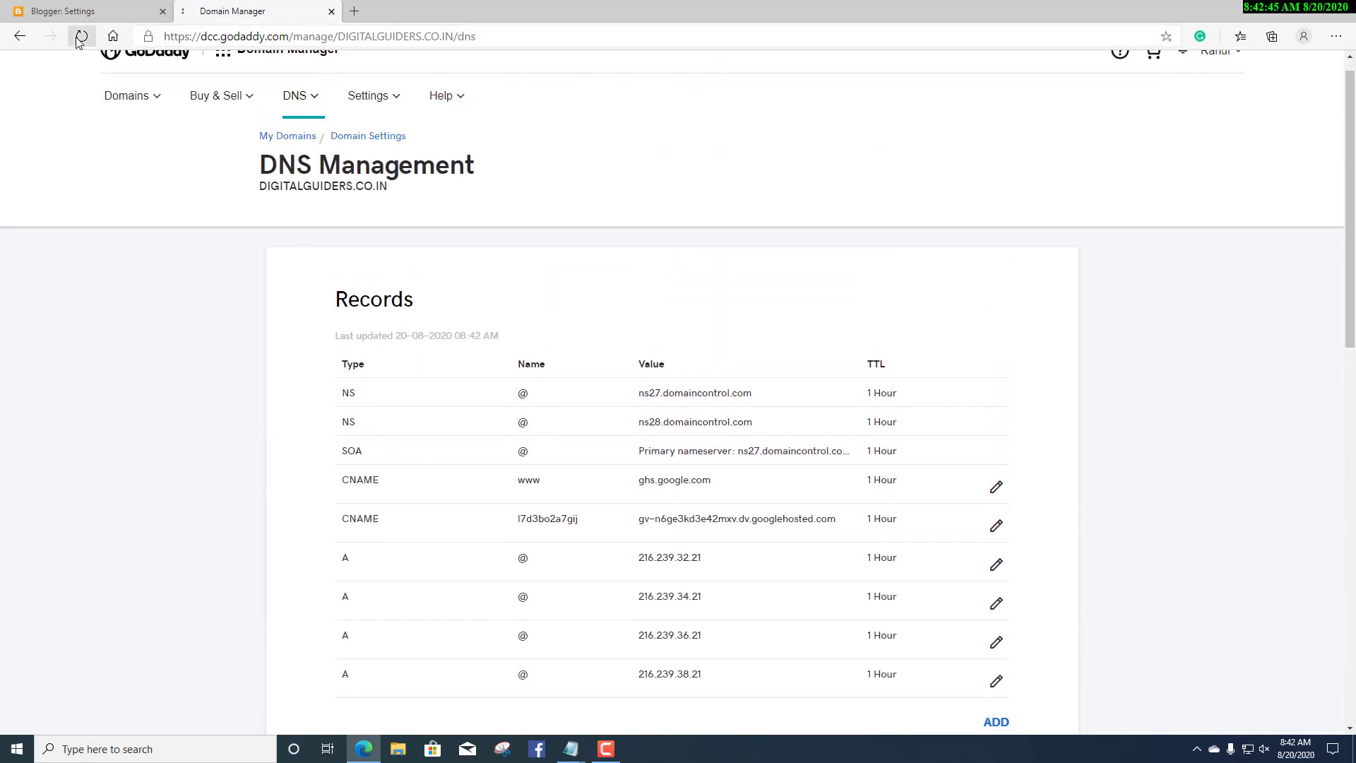
pyautogui.click(81, 38)
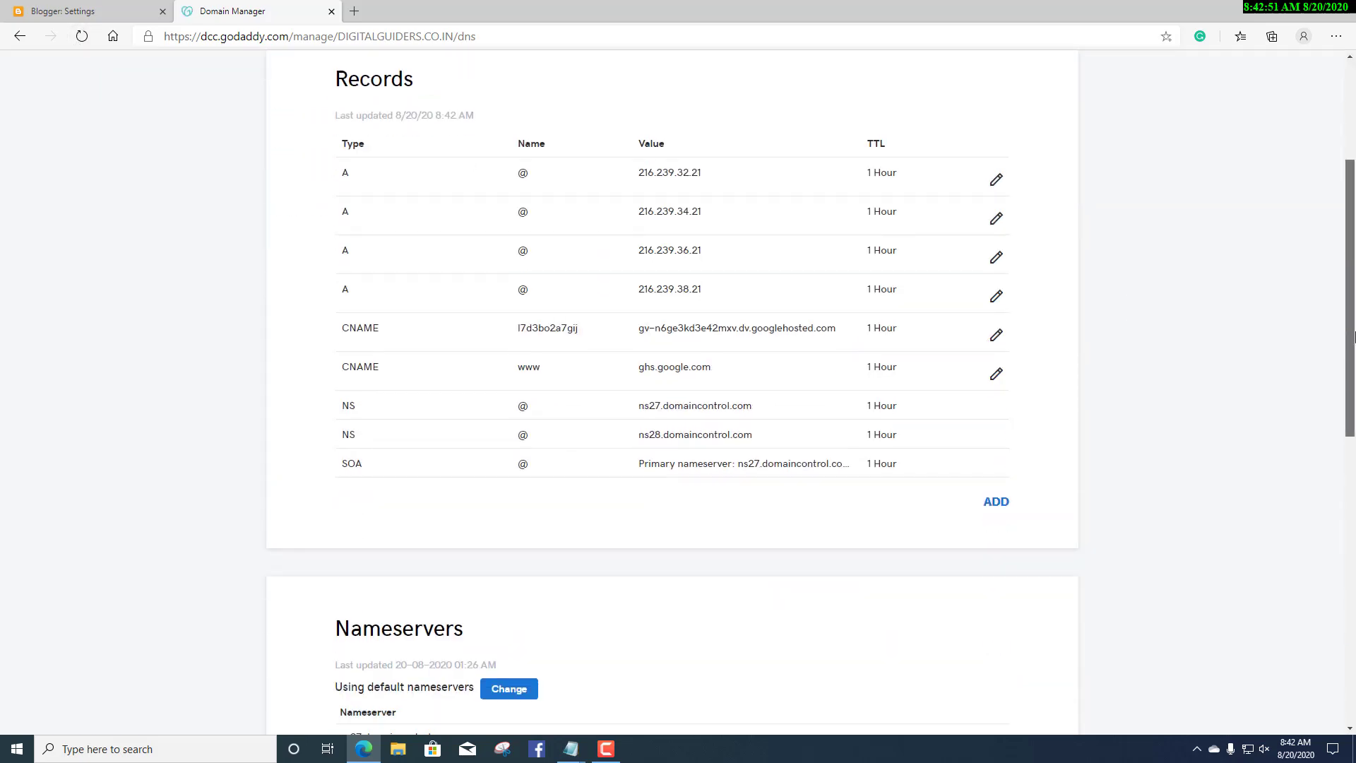
pyautogui.scroll(-8, 1350, 212)
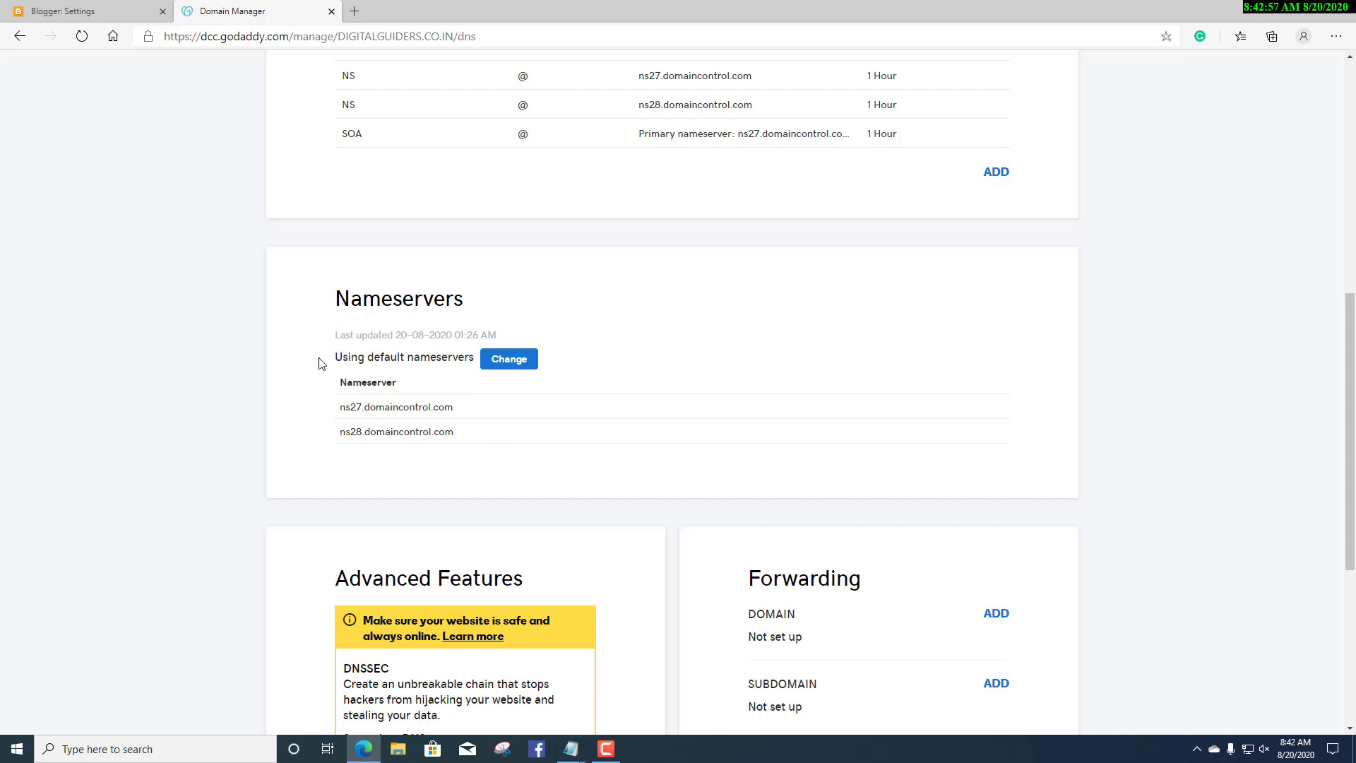
pyautogui.moveTo(1349, 376); pyautogui.dragTo(1350, 214)
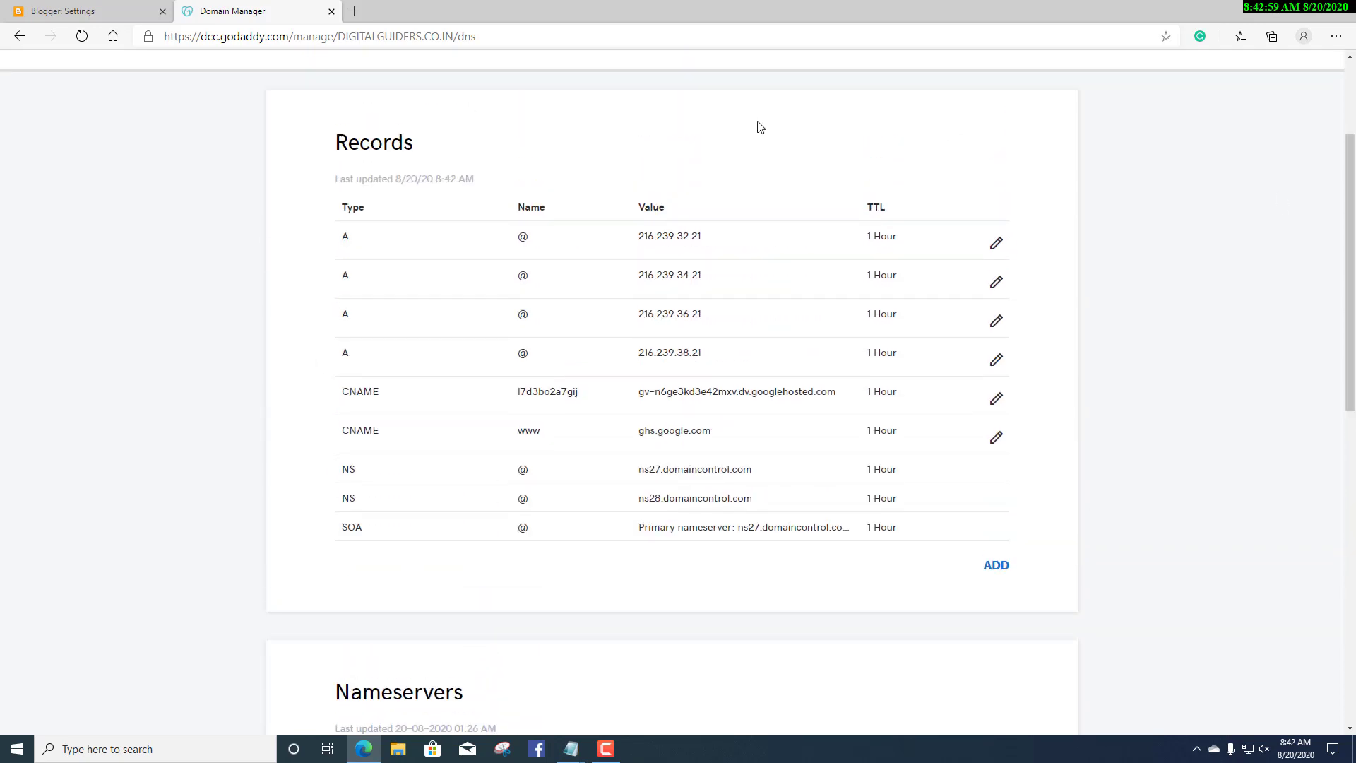
pyautogui.click(77, 42)
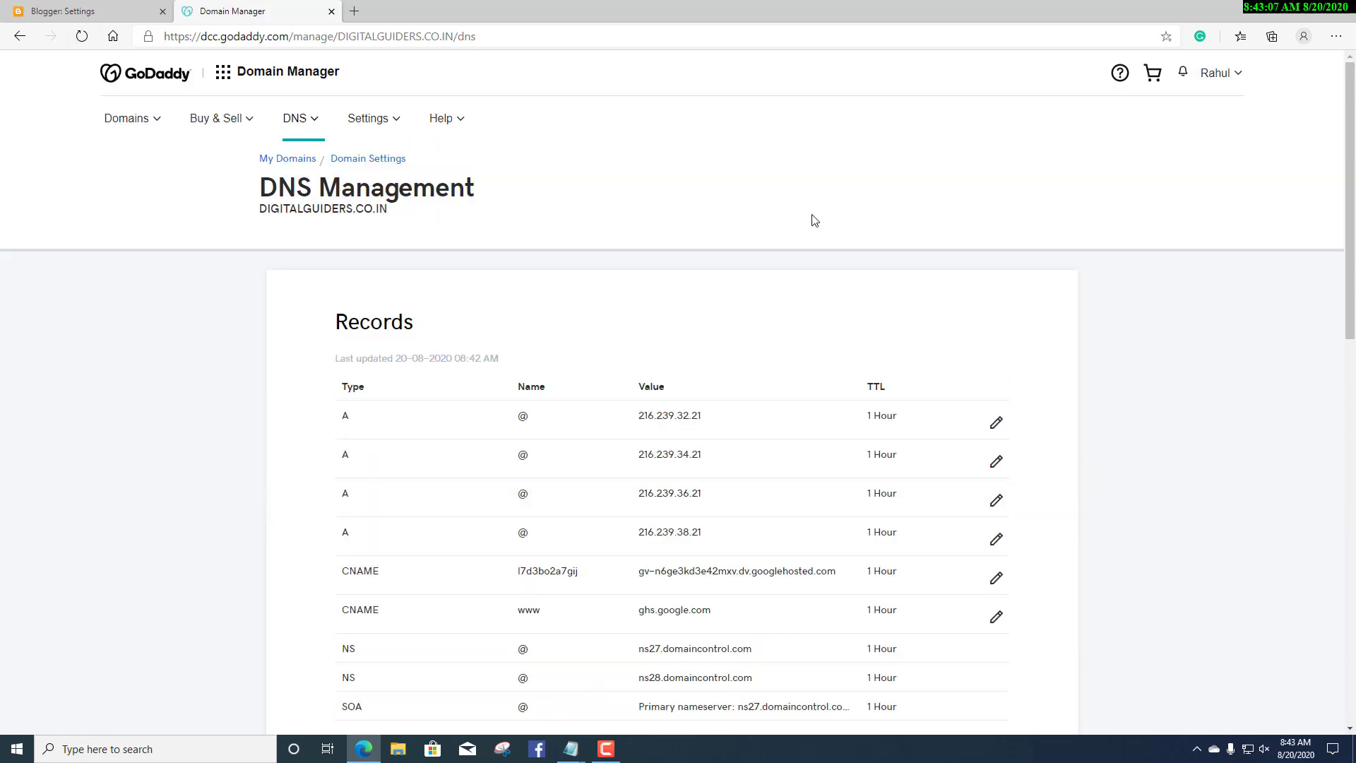
pyautogui.click(120, 9)
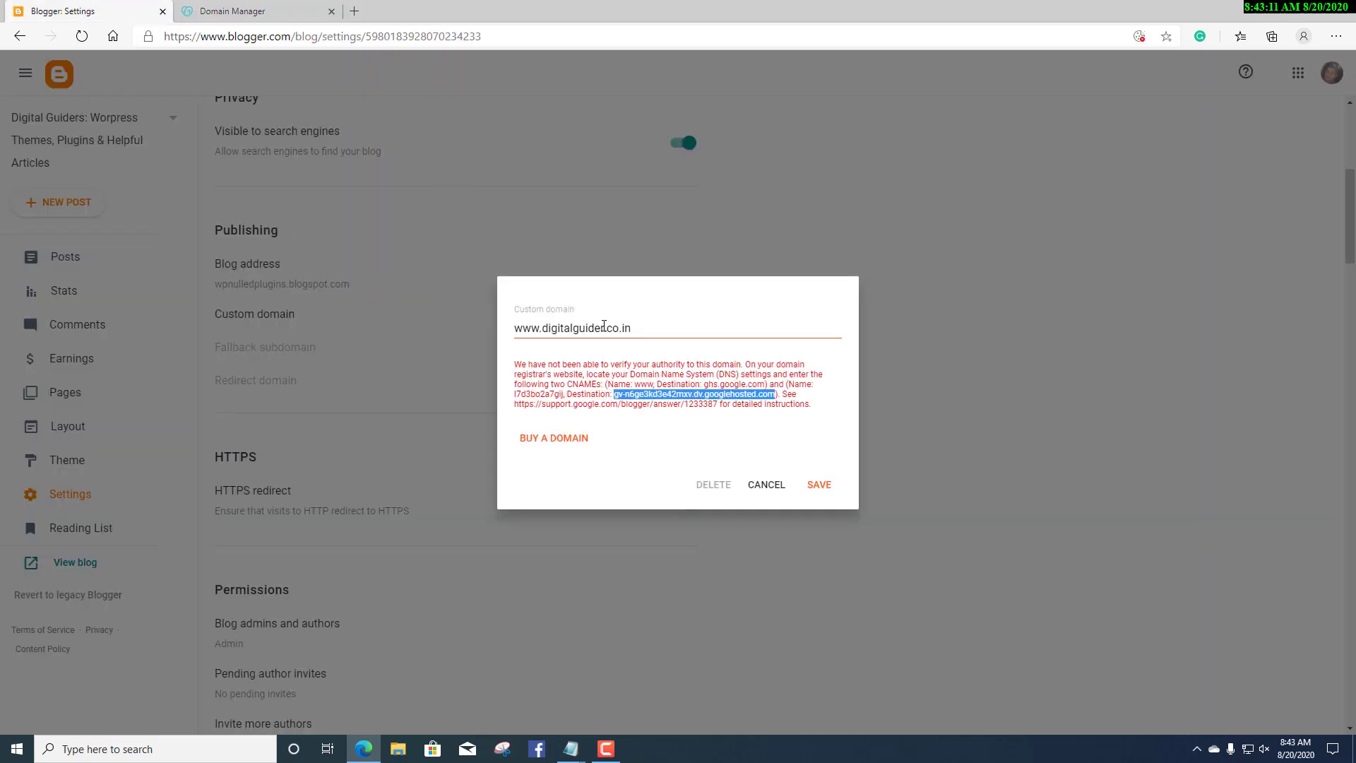
pyautogui.click(604, 327)
pyautogui.write('s')
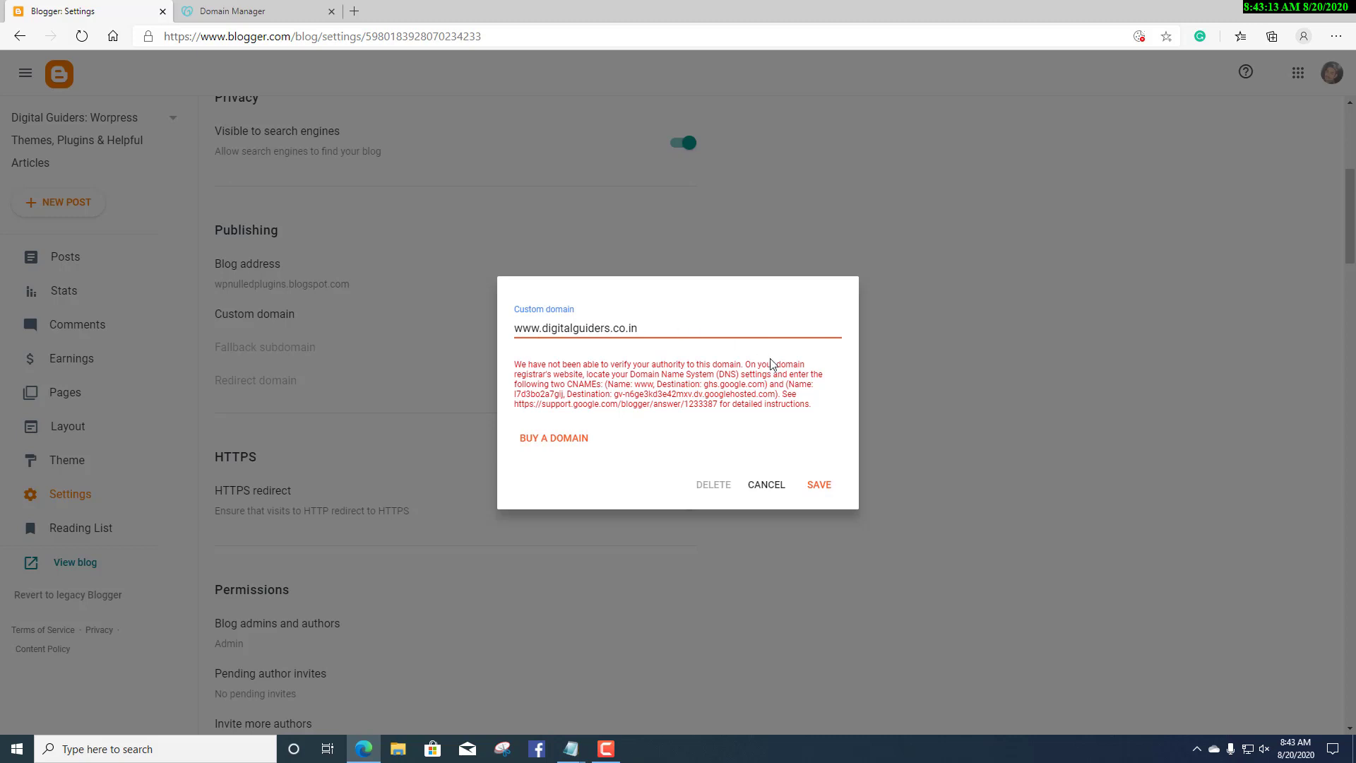
pyautogui.click(819, 486)
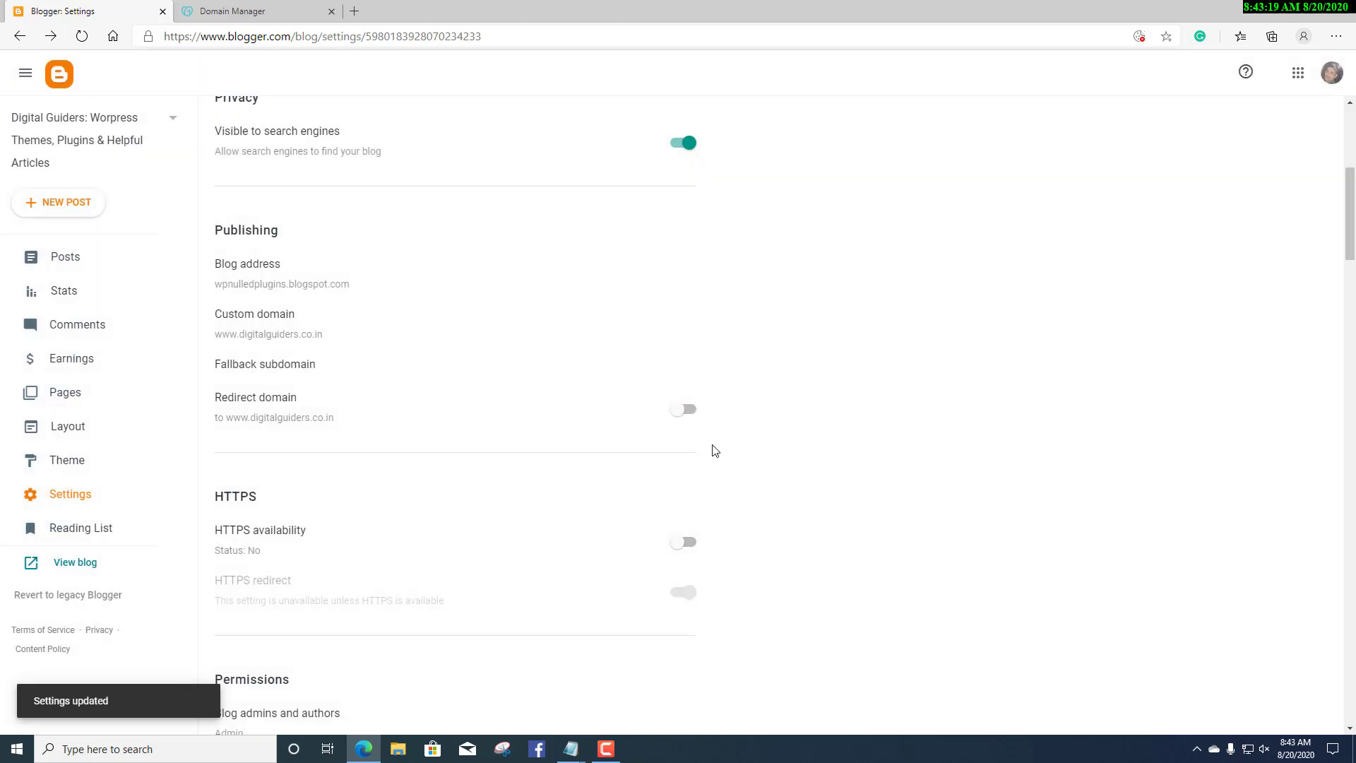
pyautogui.click(682, 412)
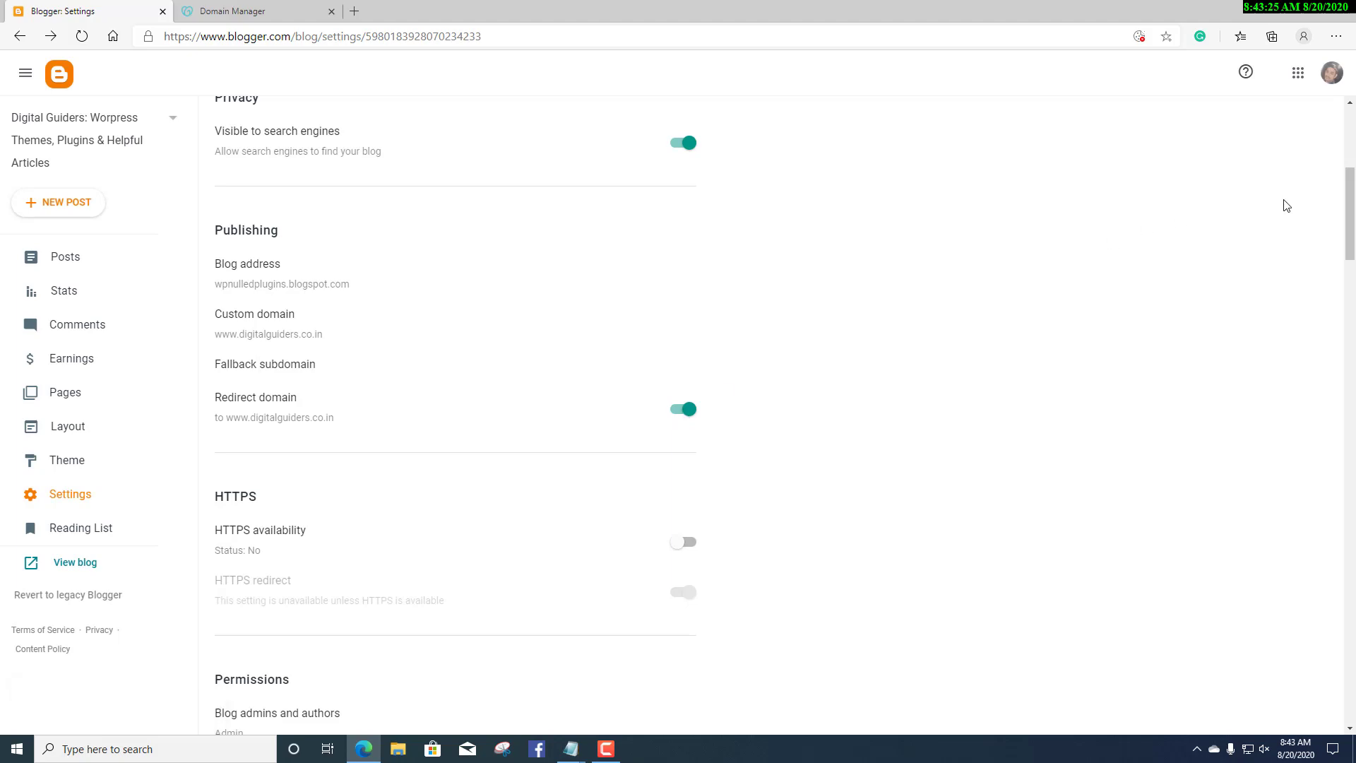
pyautogui.click(355, 12)
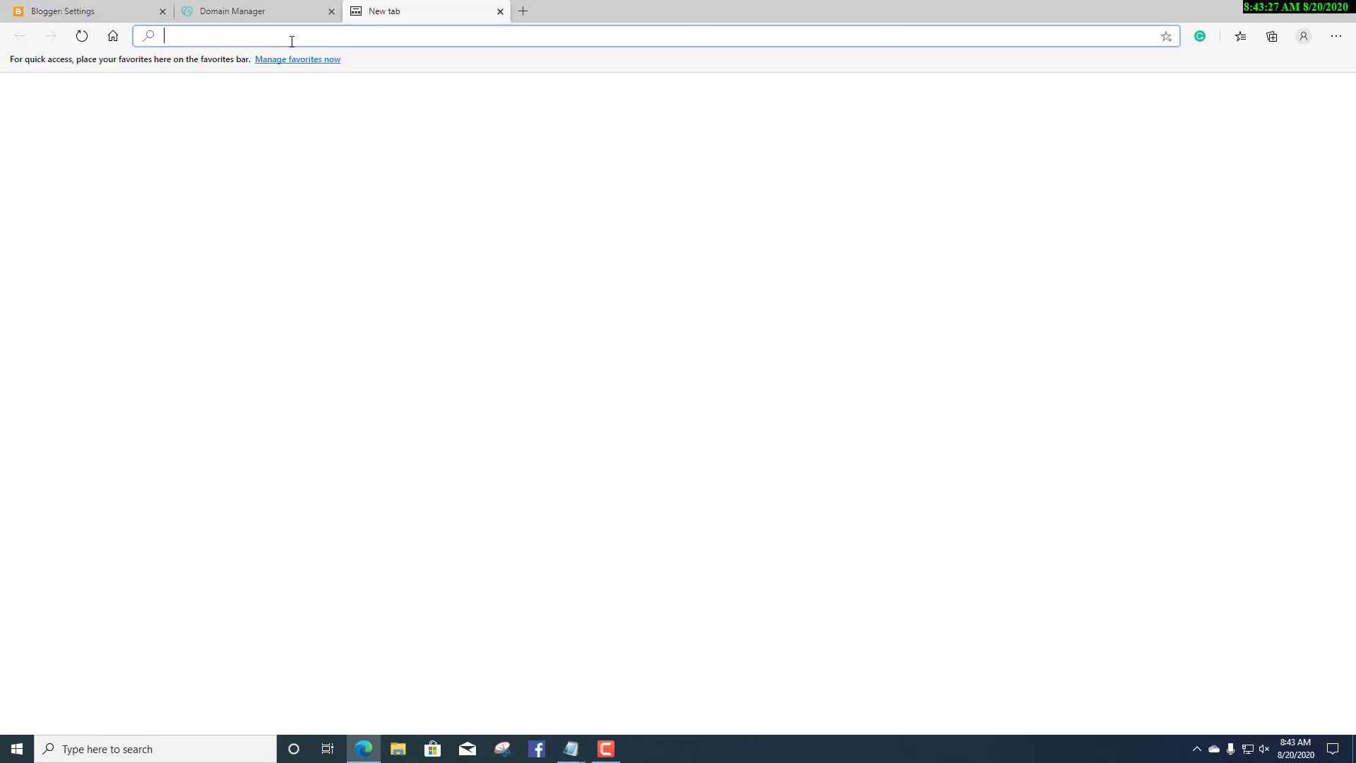
pyautogui.write('htt')
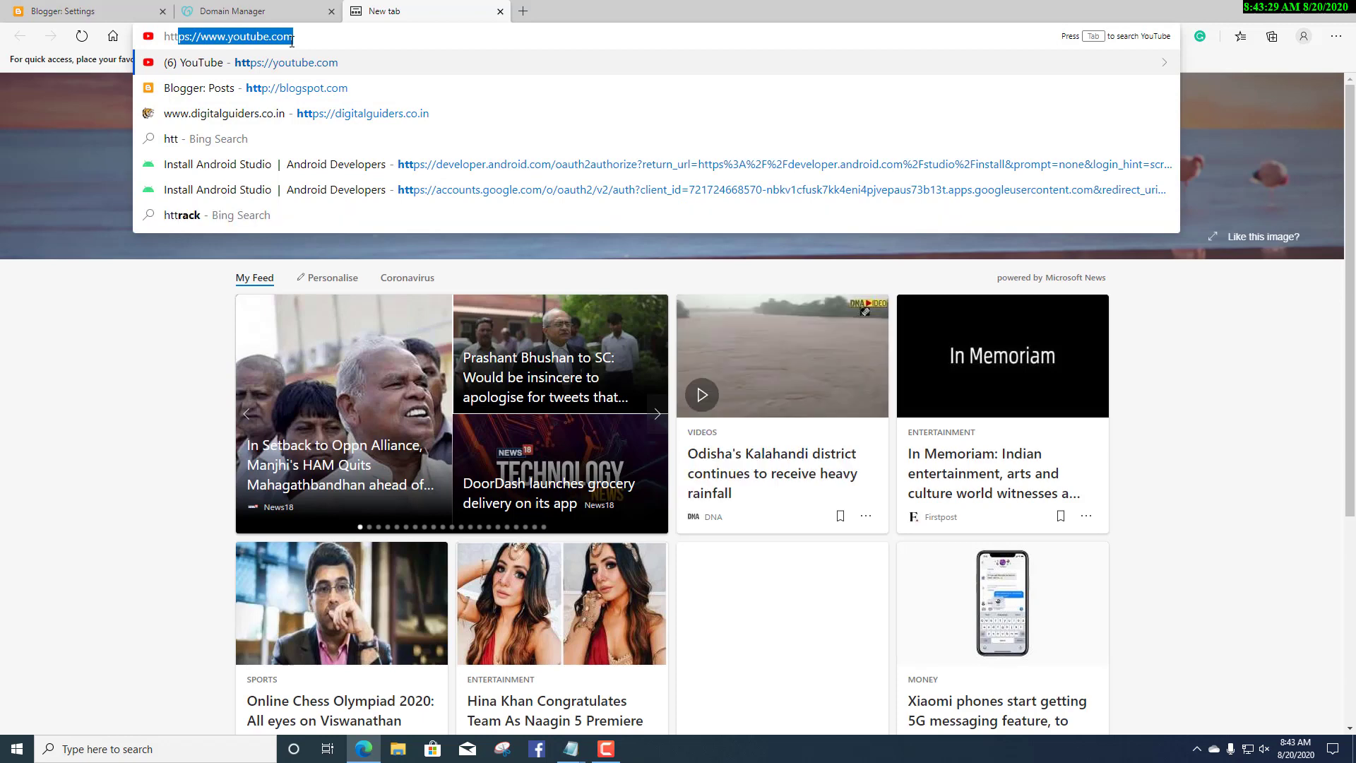
pyautogui.write('ps://')
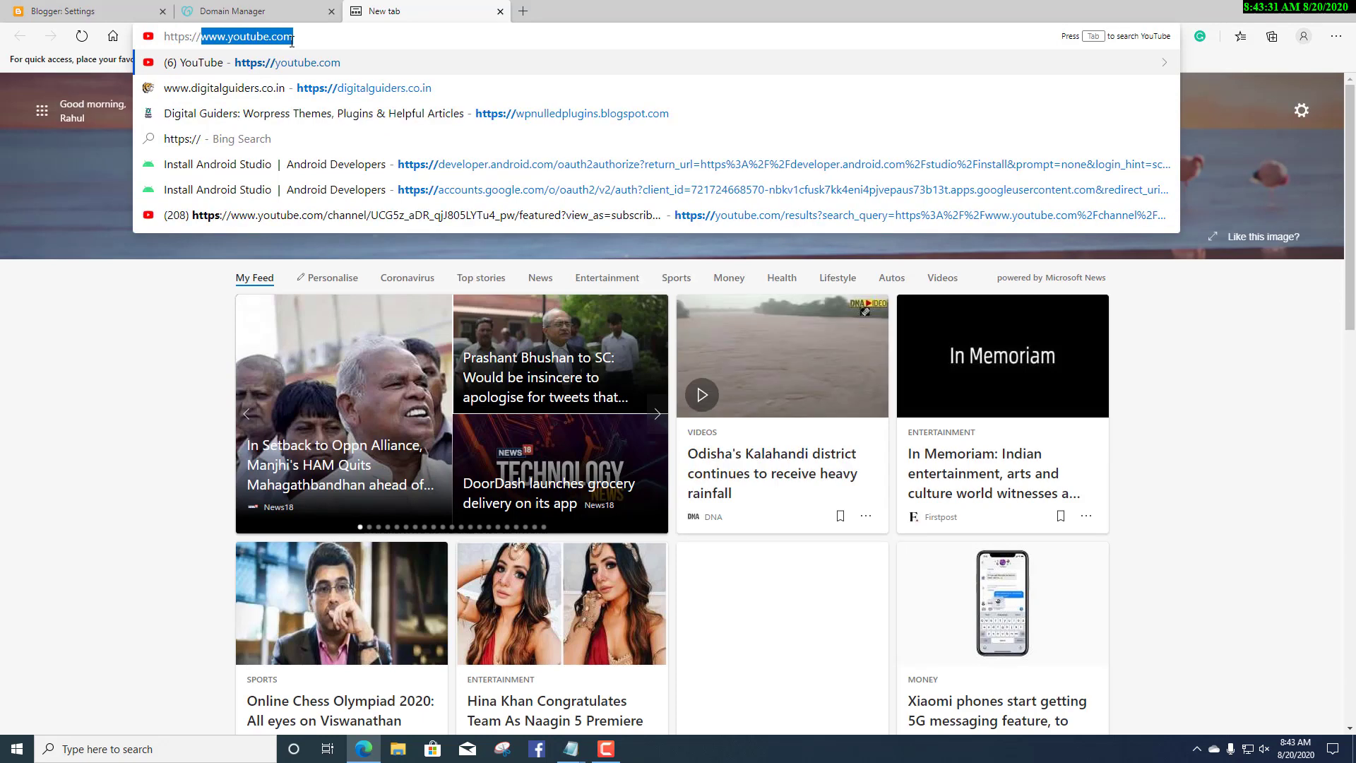
pyautogui.write('digita')
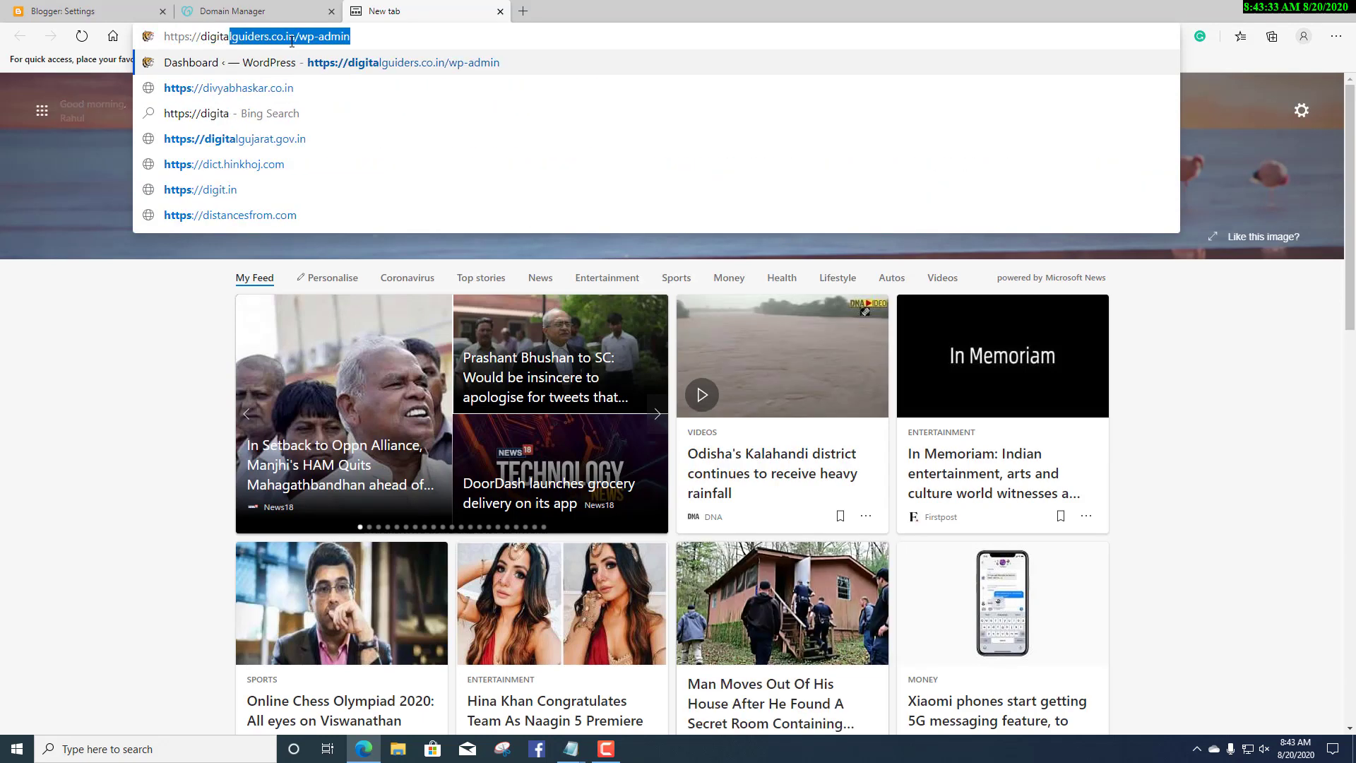
pyautogui.write('lguider')
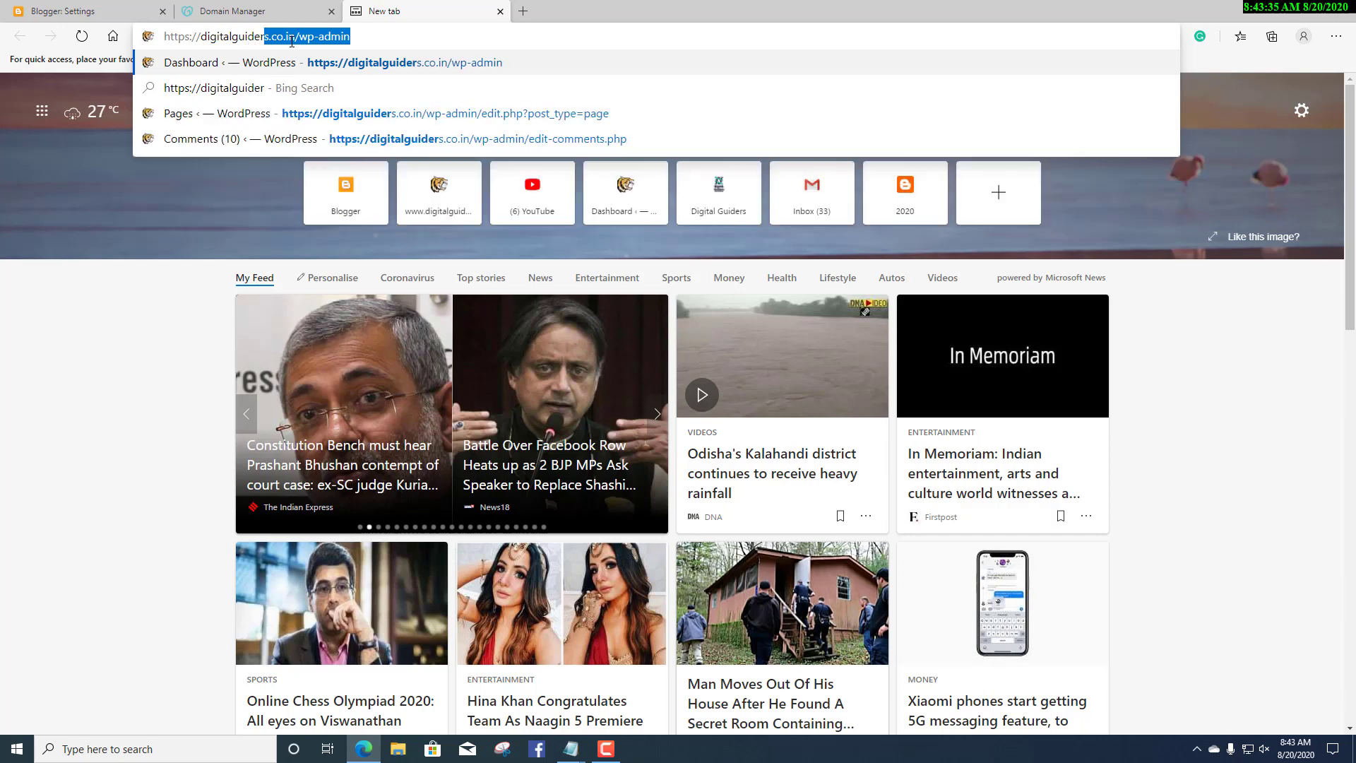
pyautogui.write('s')
pyautogui.write('.co.')
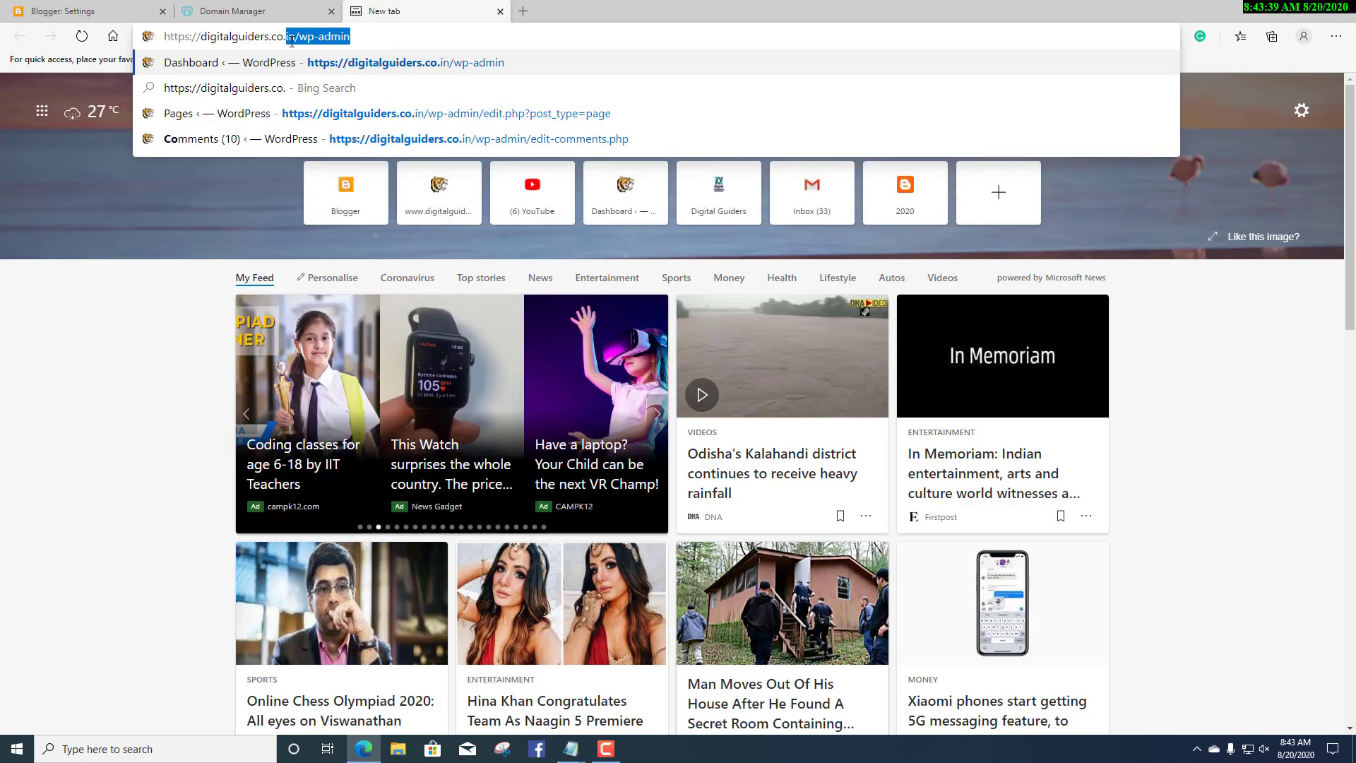
pyautogui.write('in/')
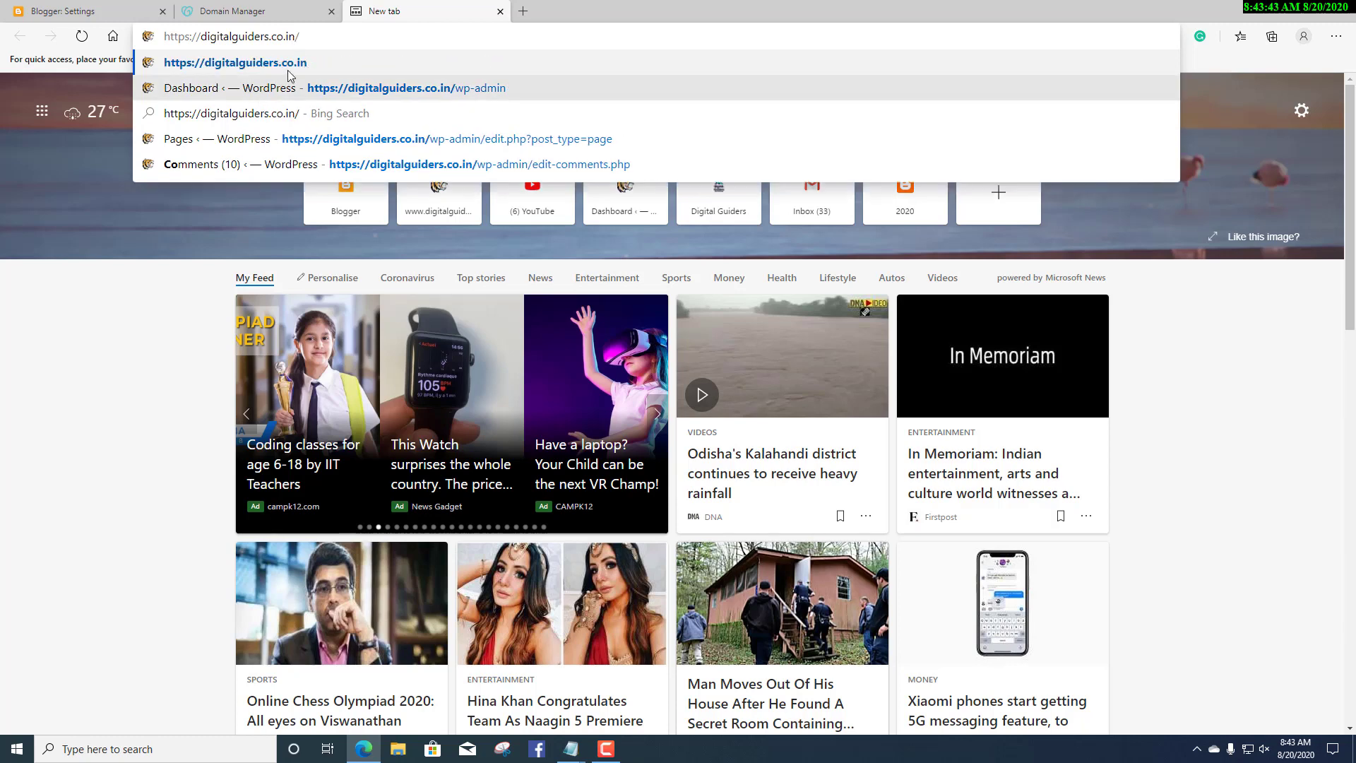
pyautogui.press('Return')
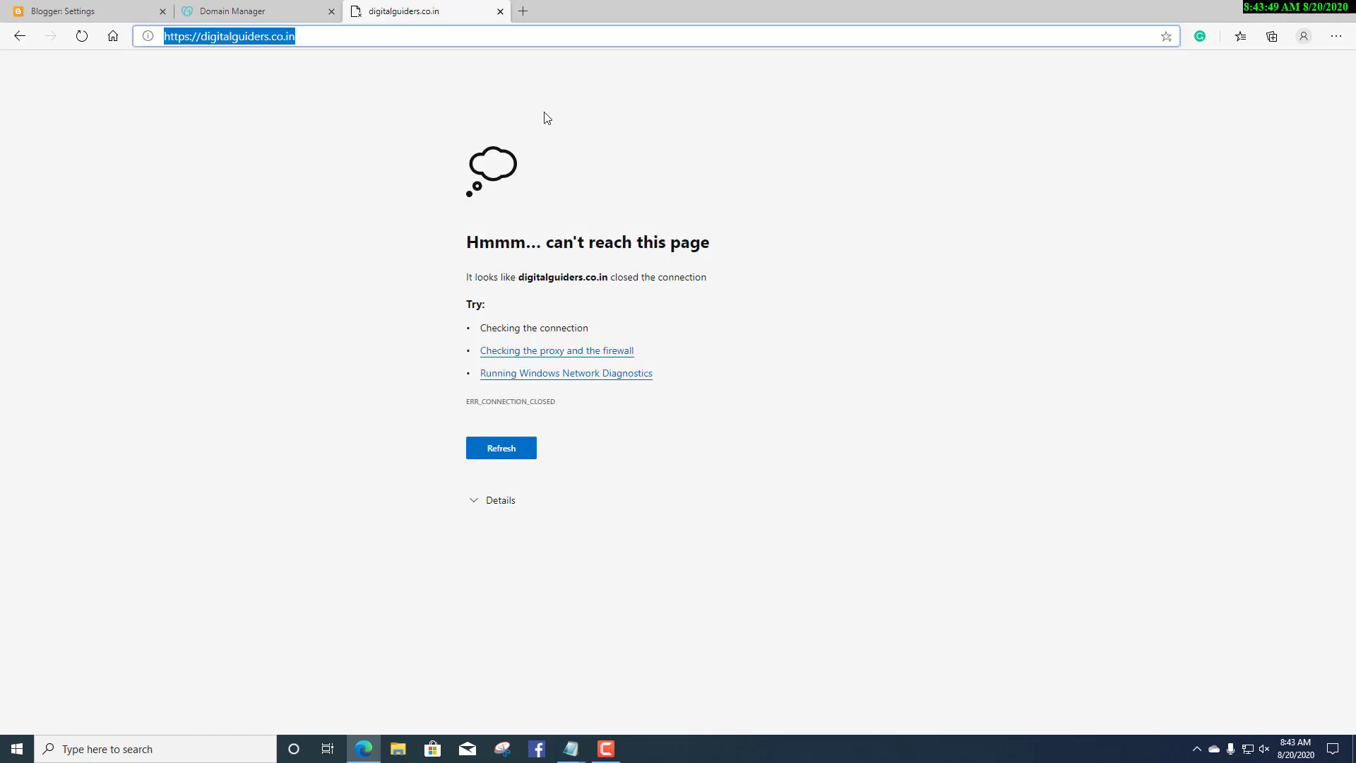
pyautogui.click(521, 453)
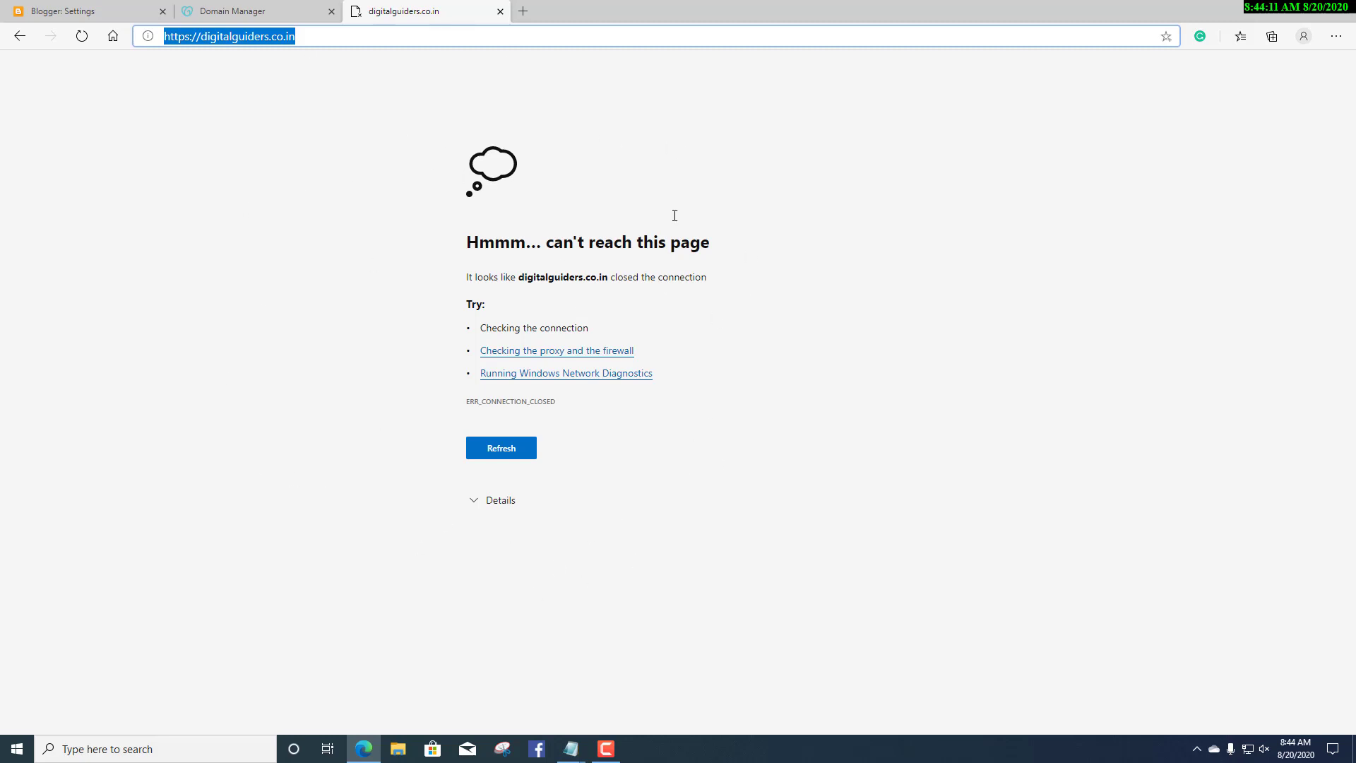
pyautogui.click(500, 11)
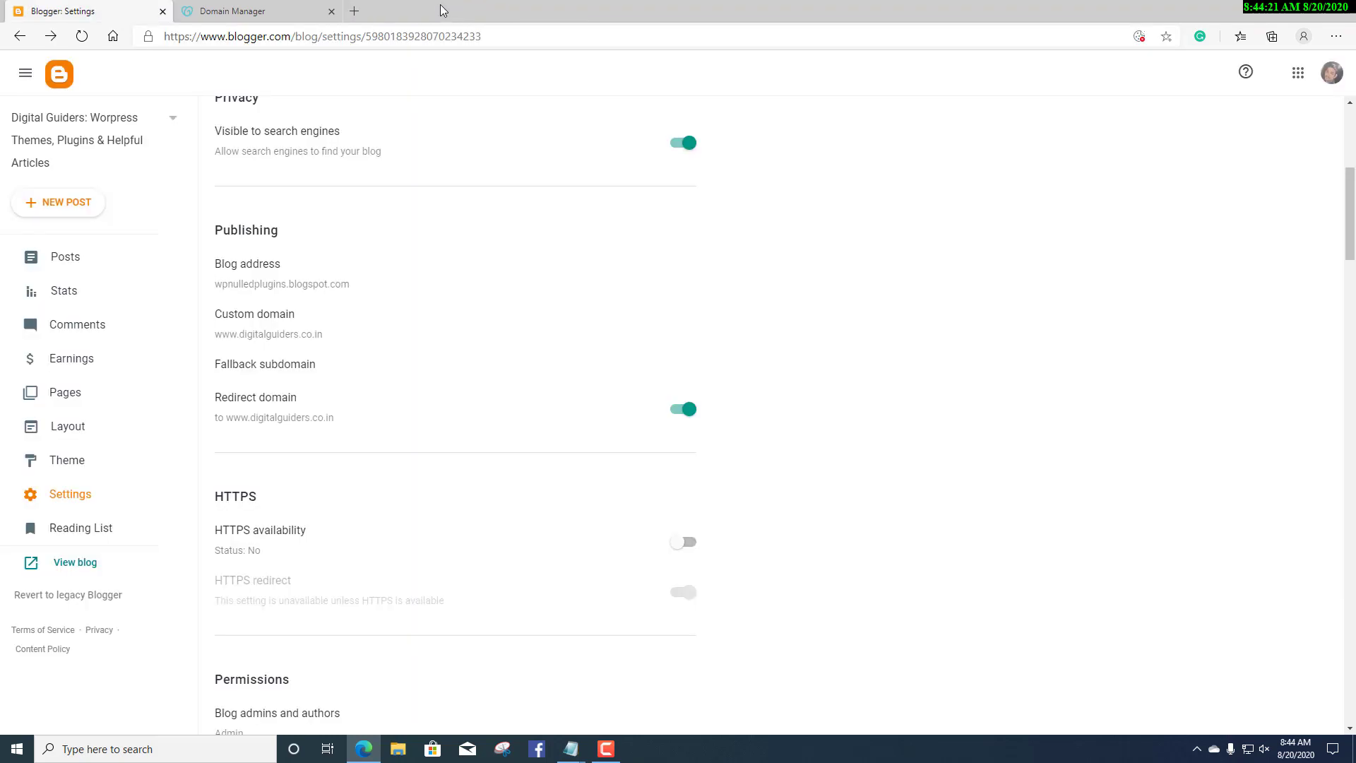
pyautogui.click(606, 748)
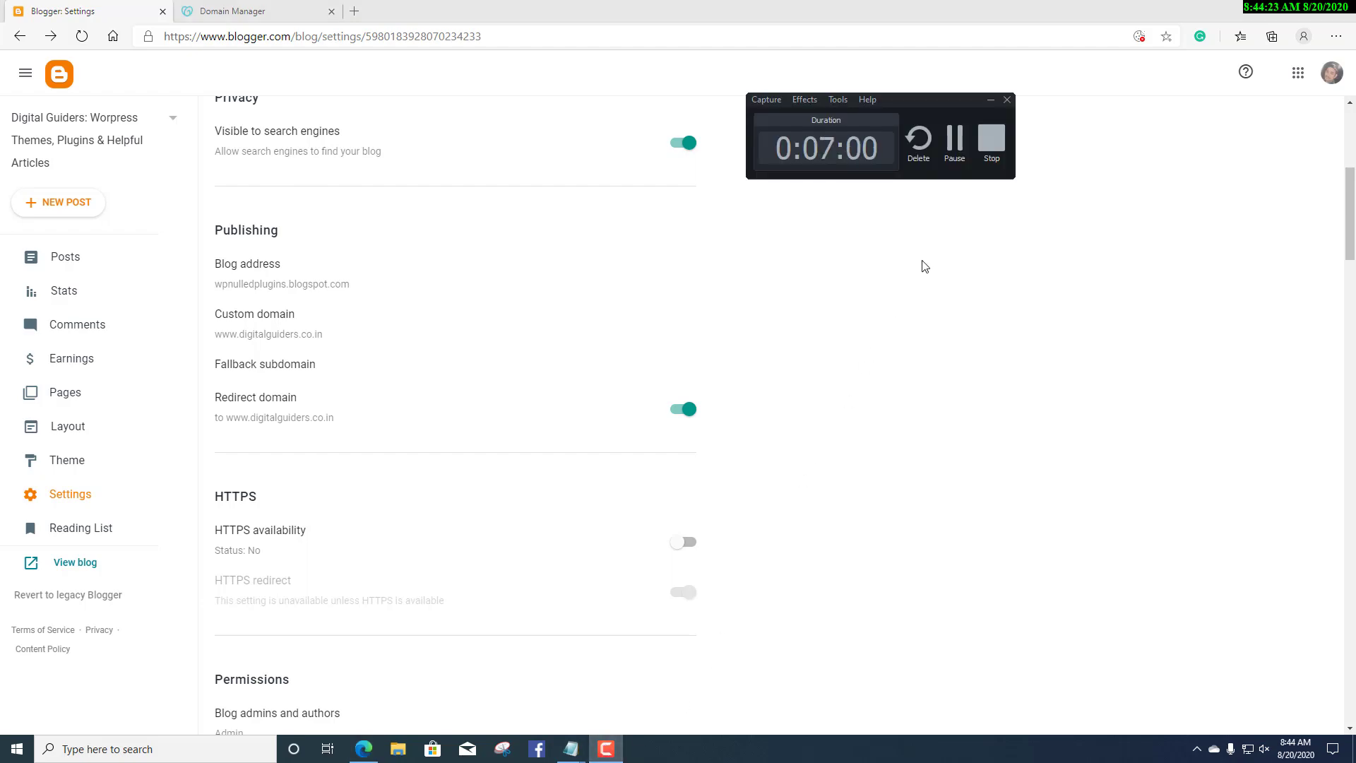
pyautogui.click(954, 138)
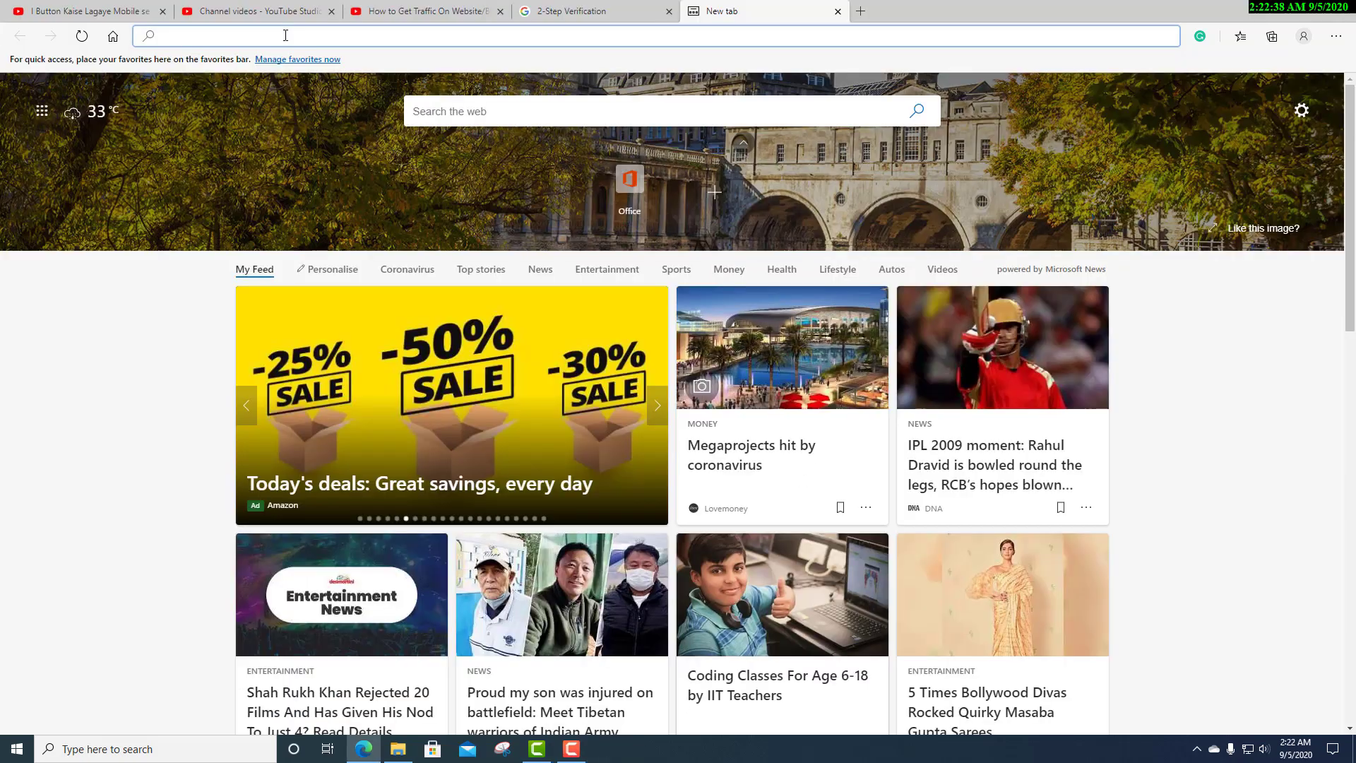
pyautogui.write('h')
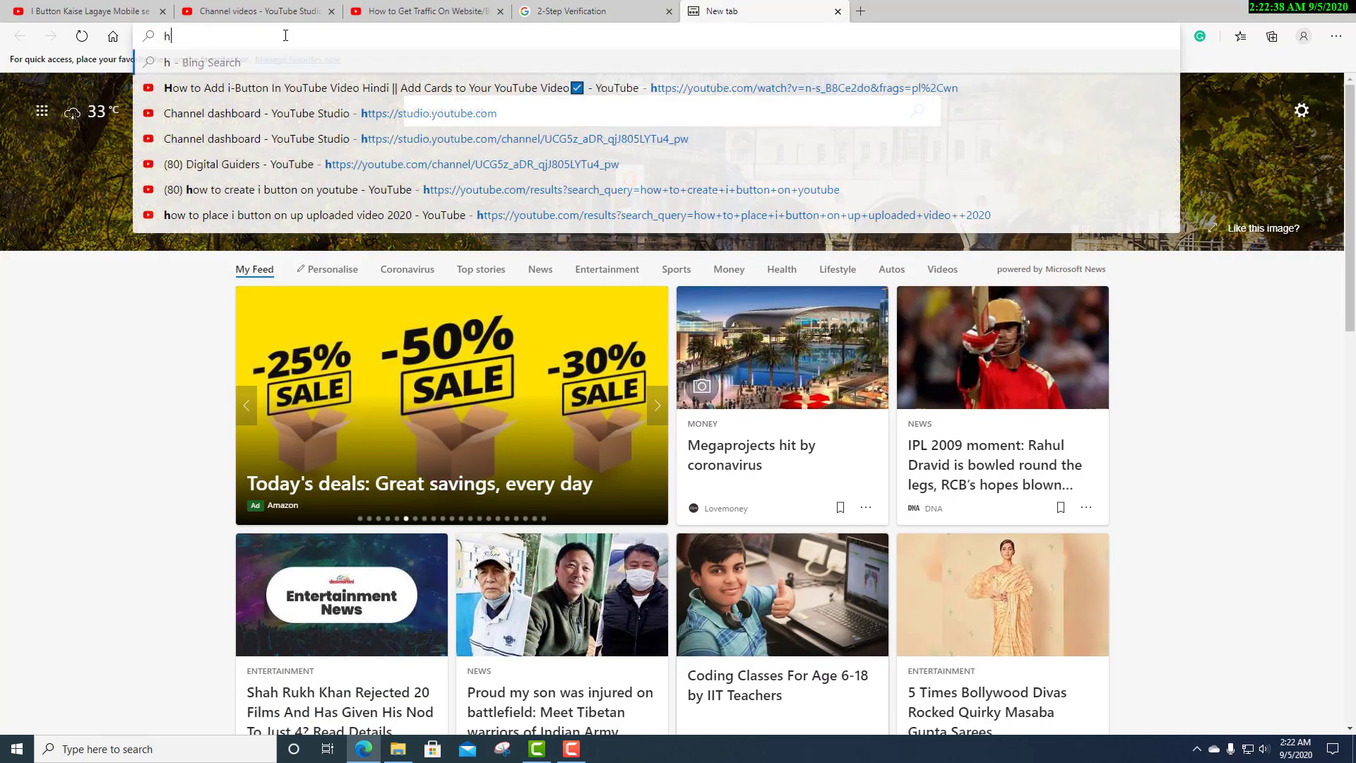
pyautogui.write('ttps:///')
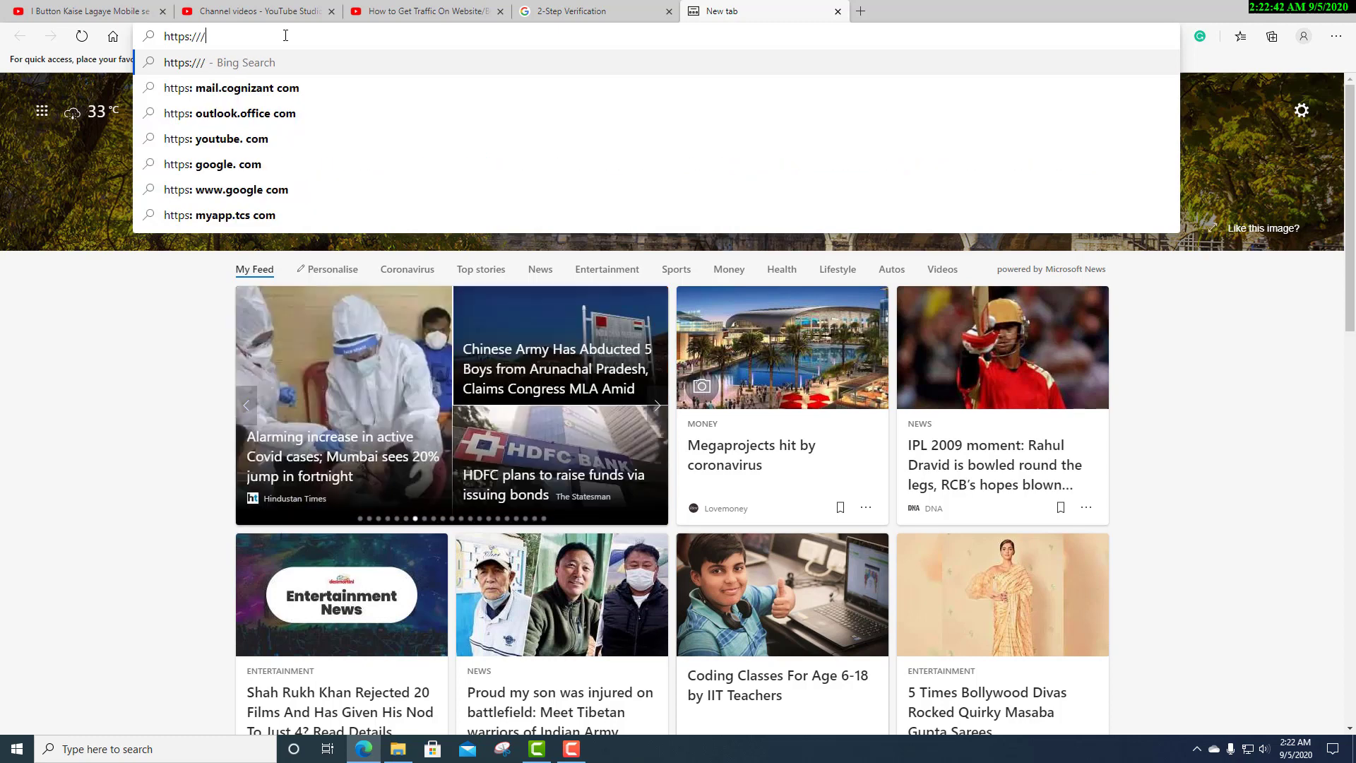
pyautogui.press('BackSpace')
pyautogui.write('digi')
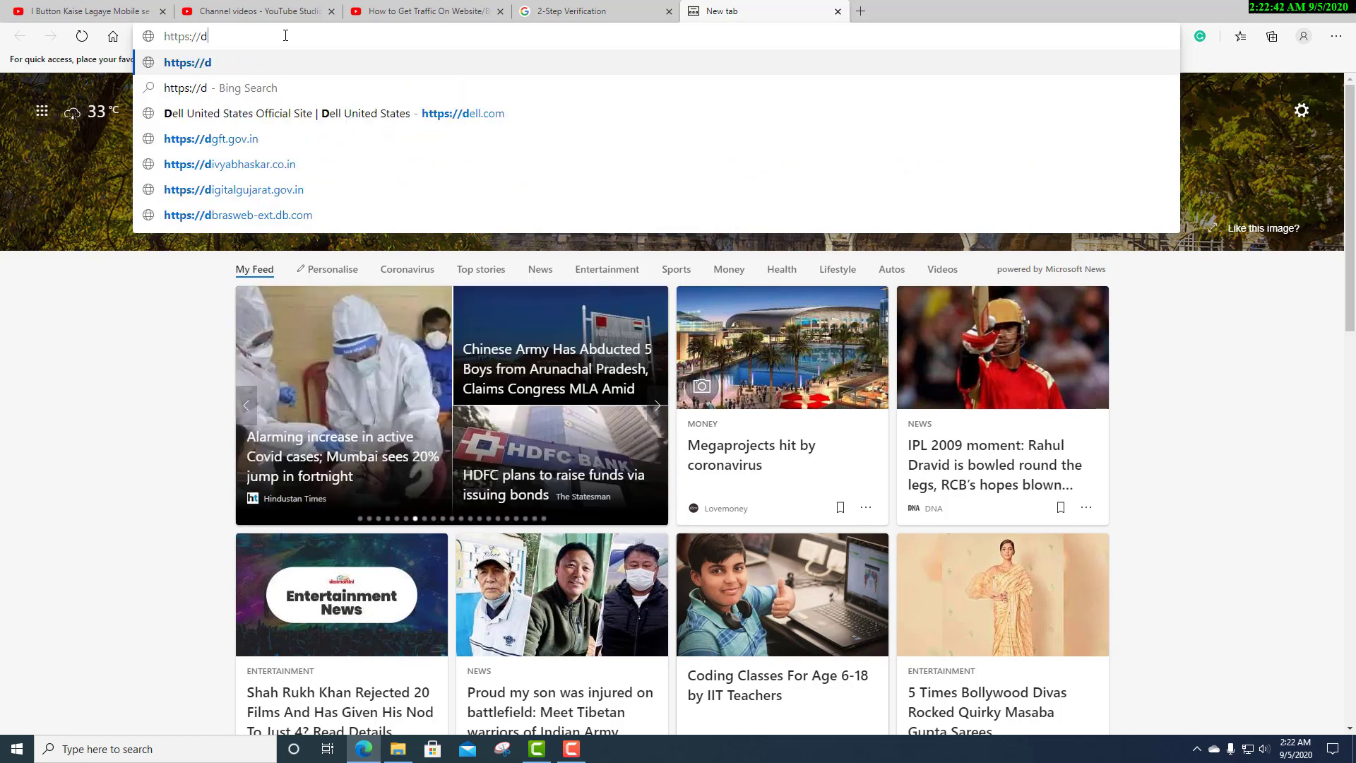